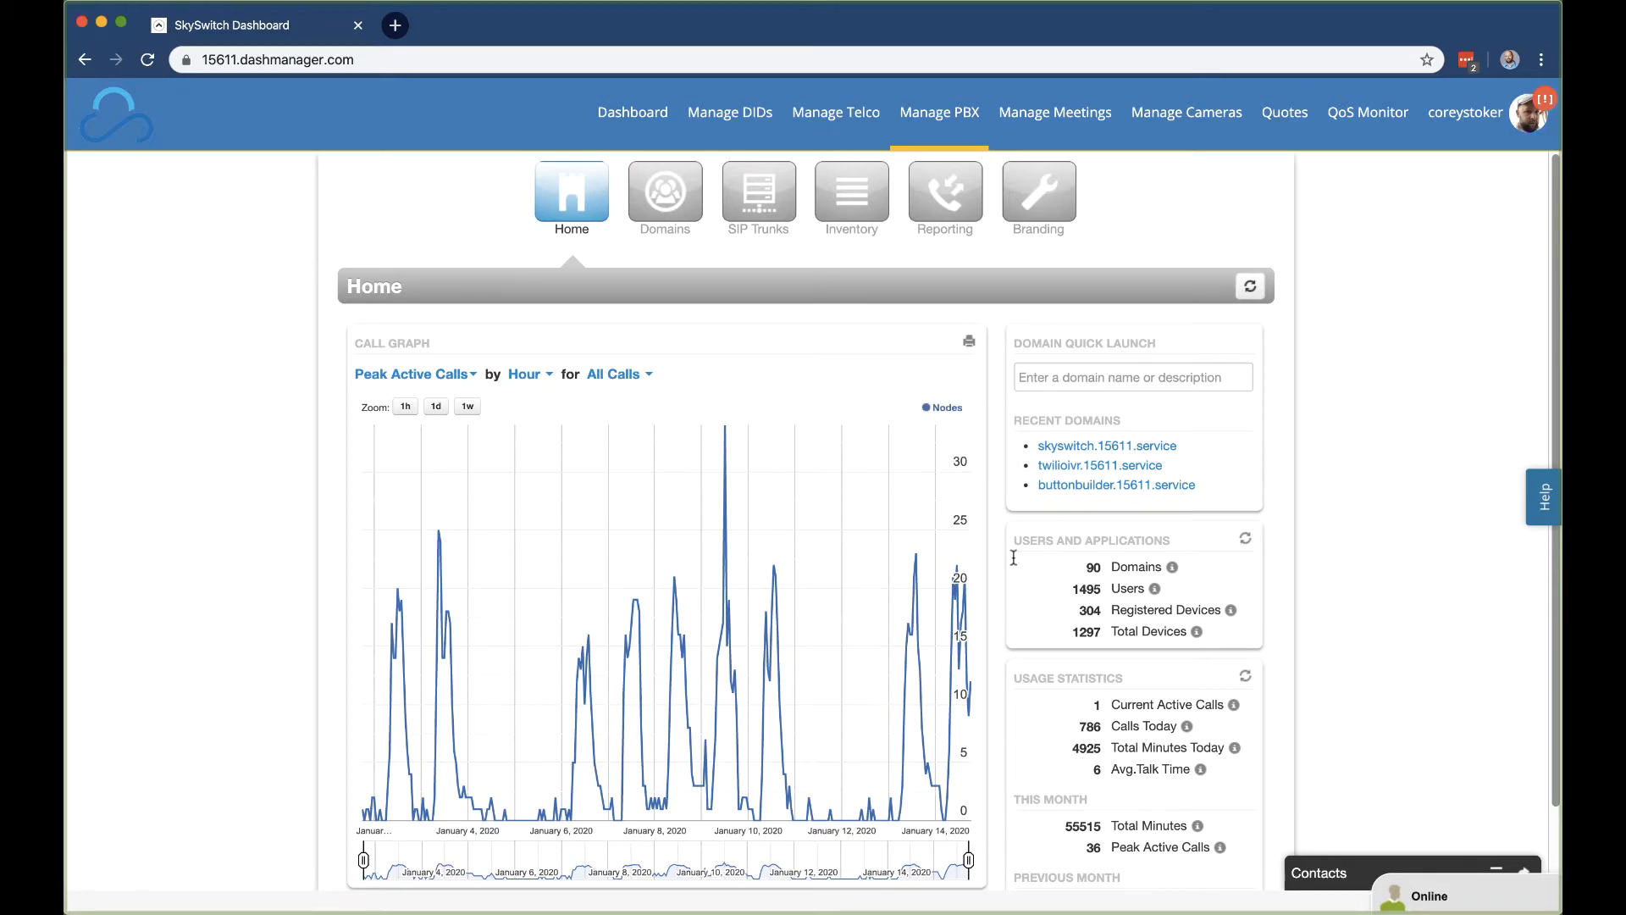
Step: Look up 'branding tab' in the help center, then display the Branding configuration list
left_click(1545, 499)
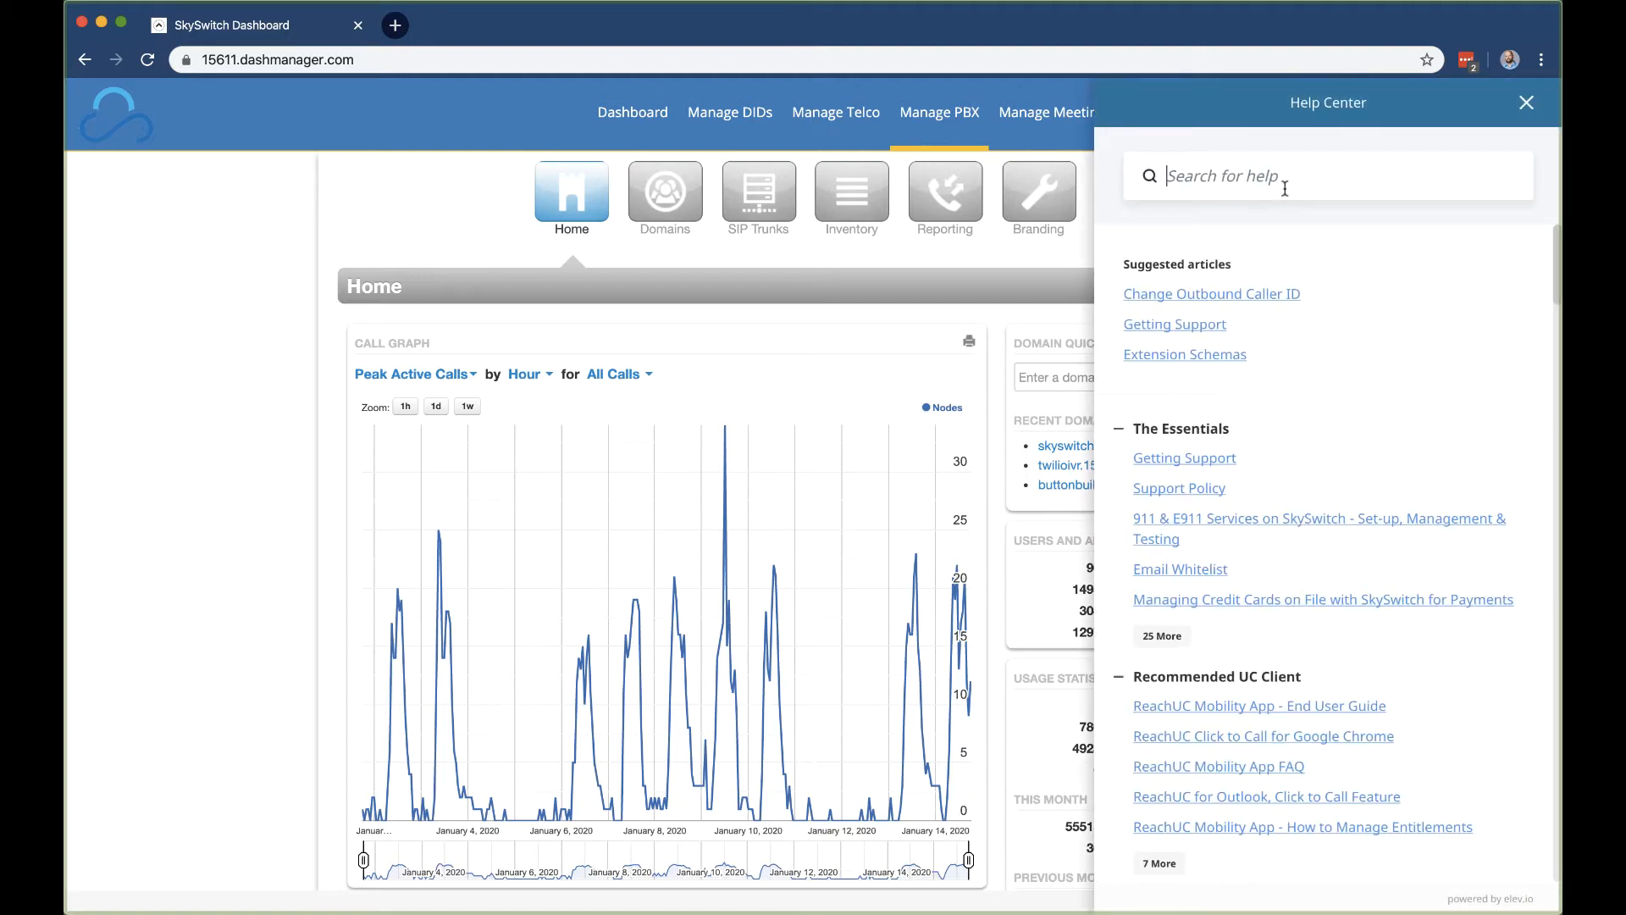
type("branding ")
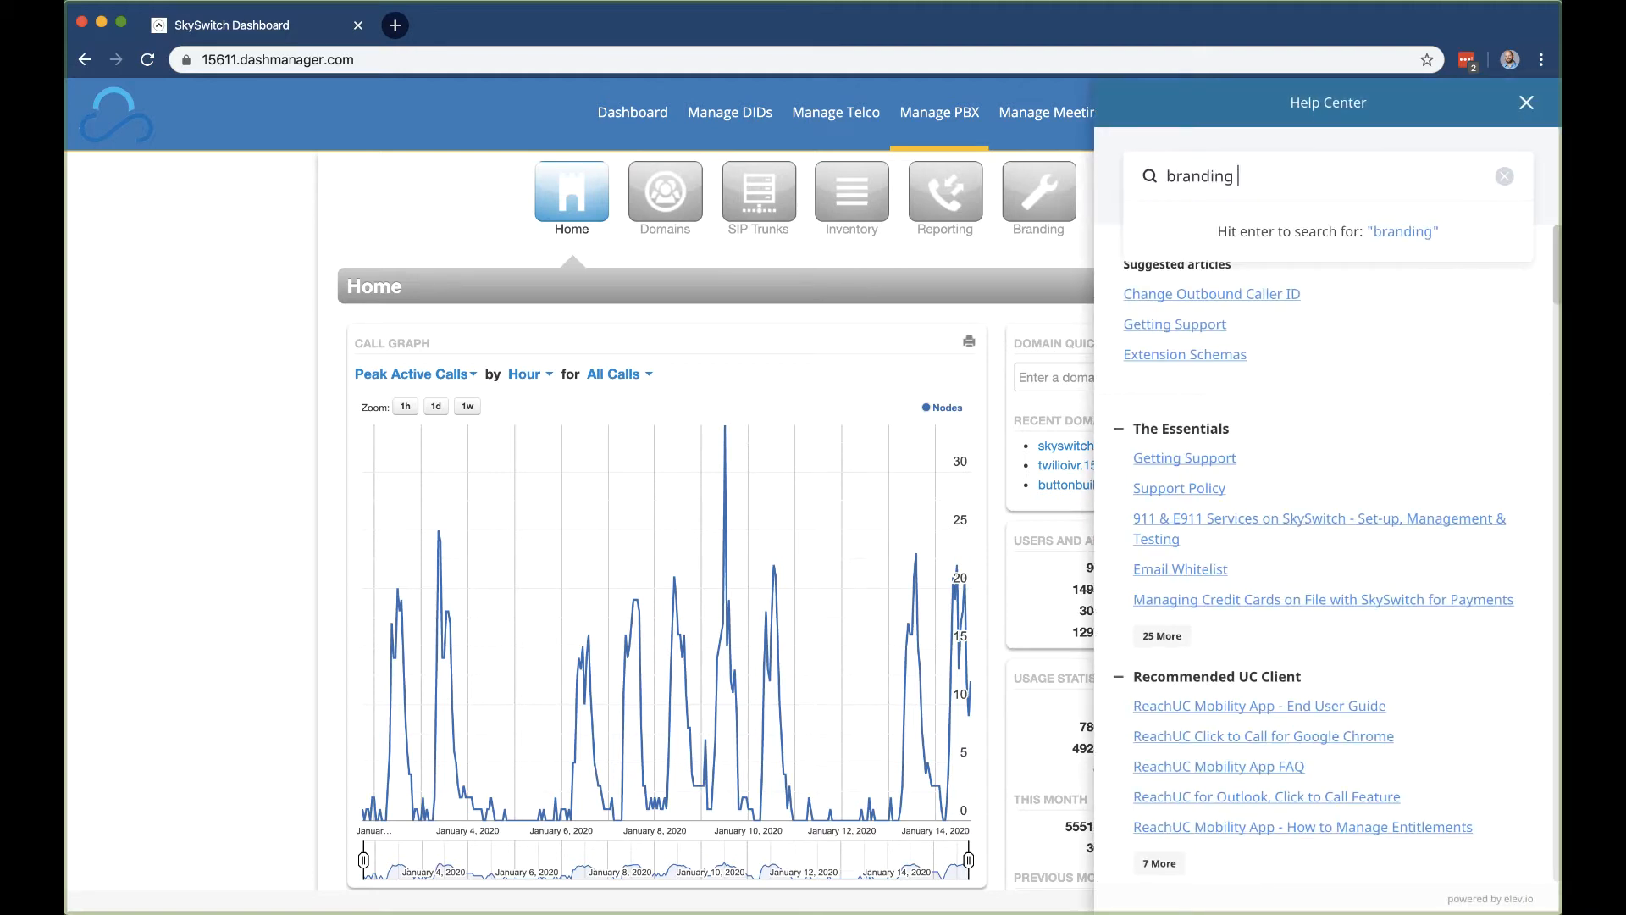
type("tab")
left_click(1245, 218)
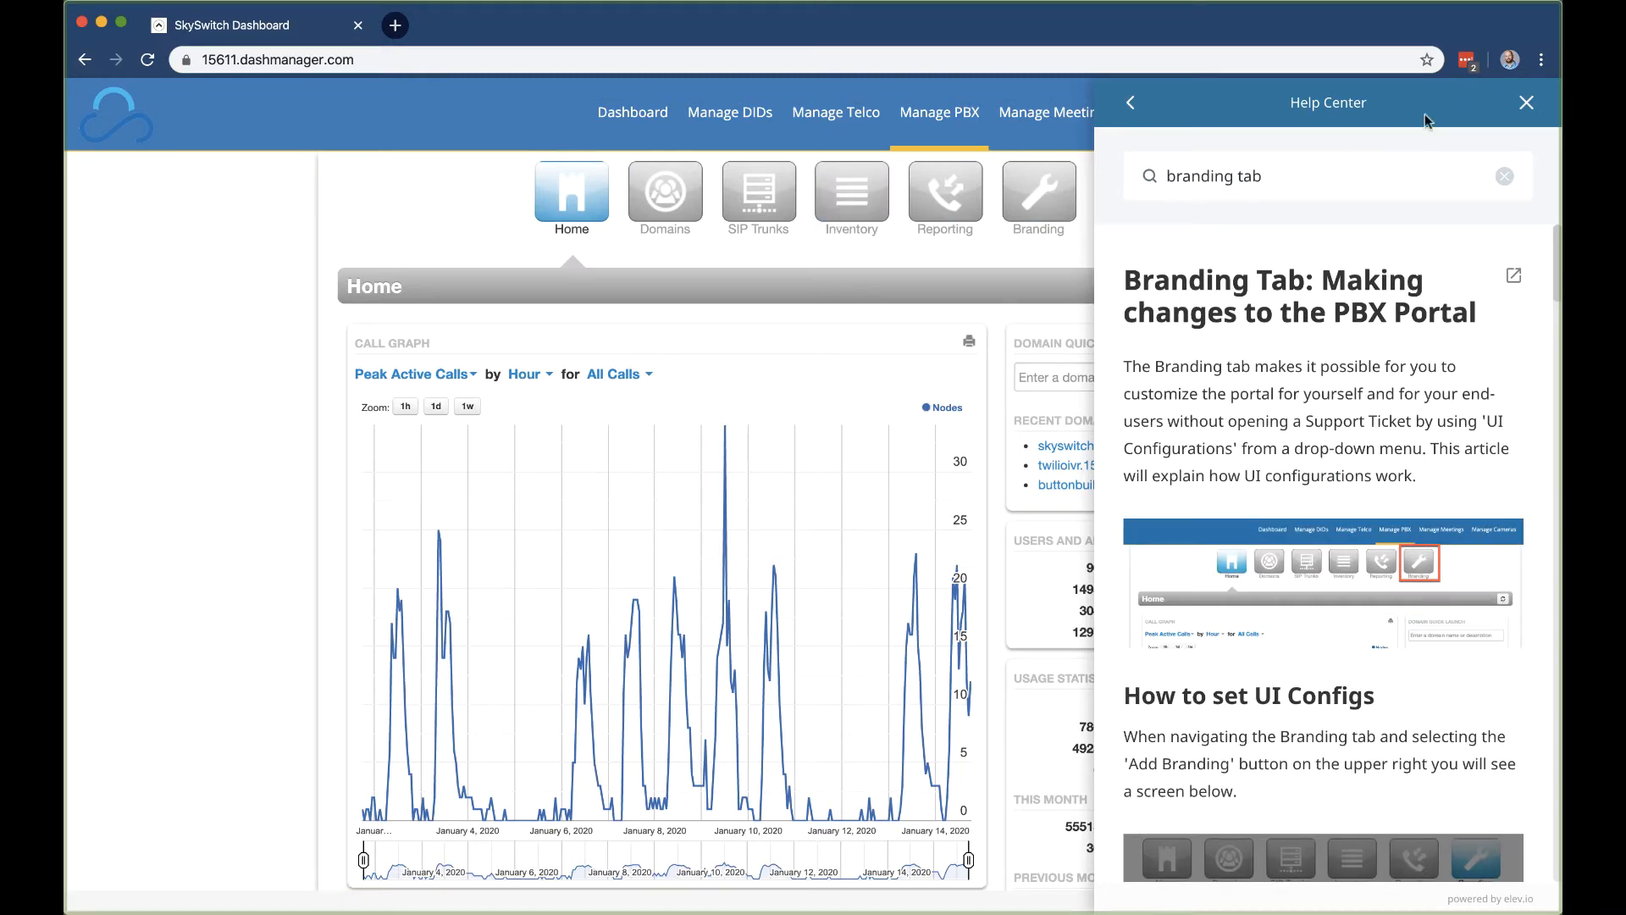
left_click(1526, 102)
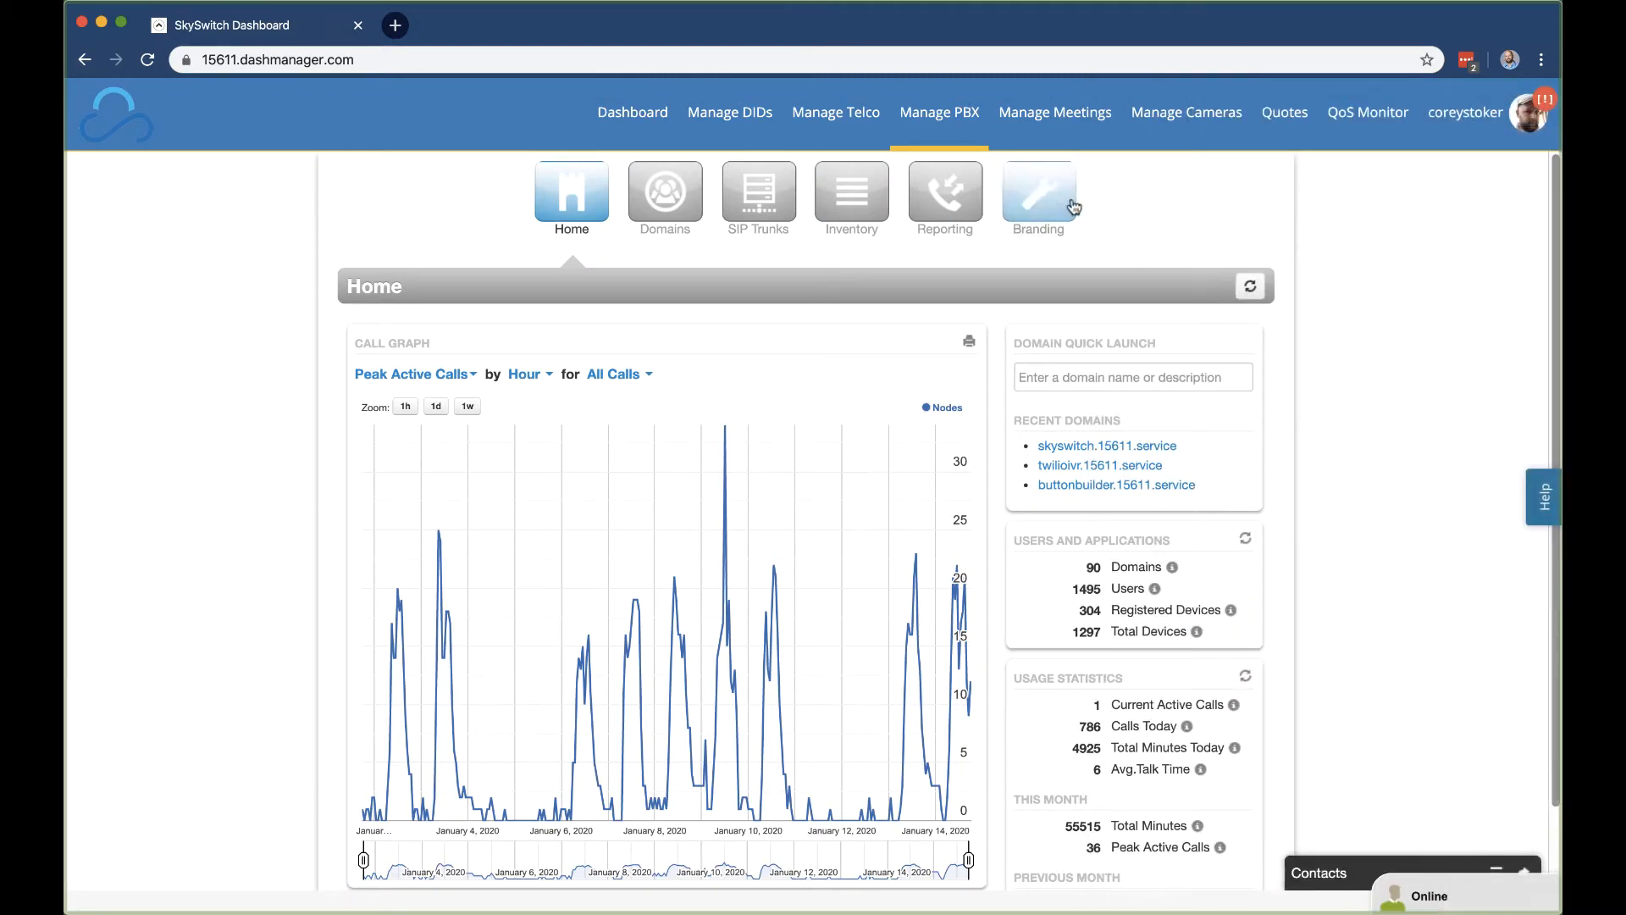
left_click(1061, 202)
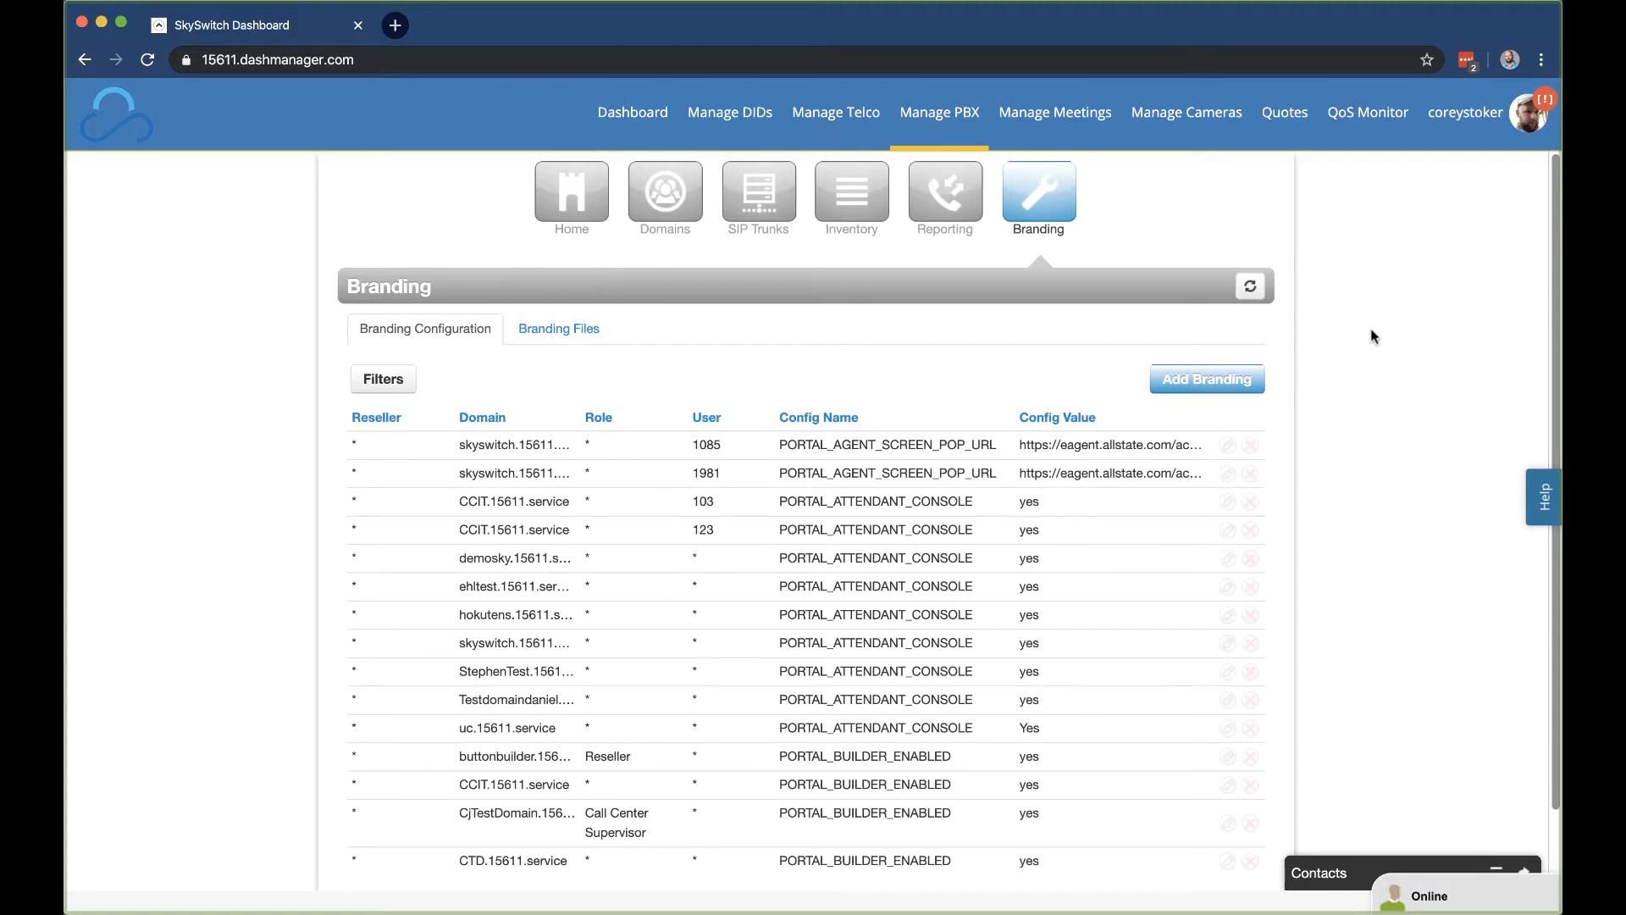
Step: Open a blank Add UI Config form, leaving Domain and User at * and Role unchosen
left_click(1186, 374)
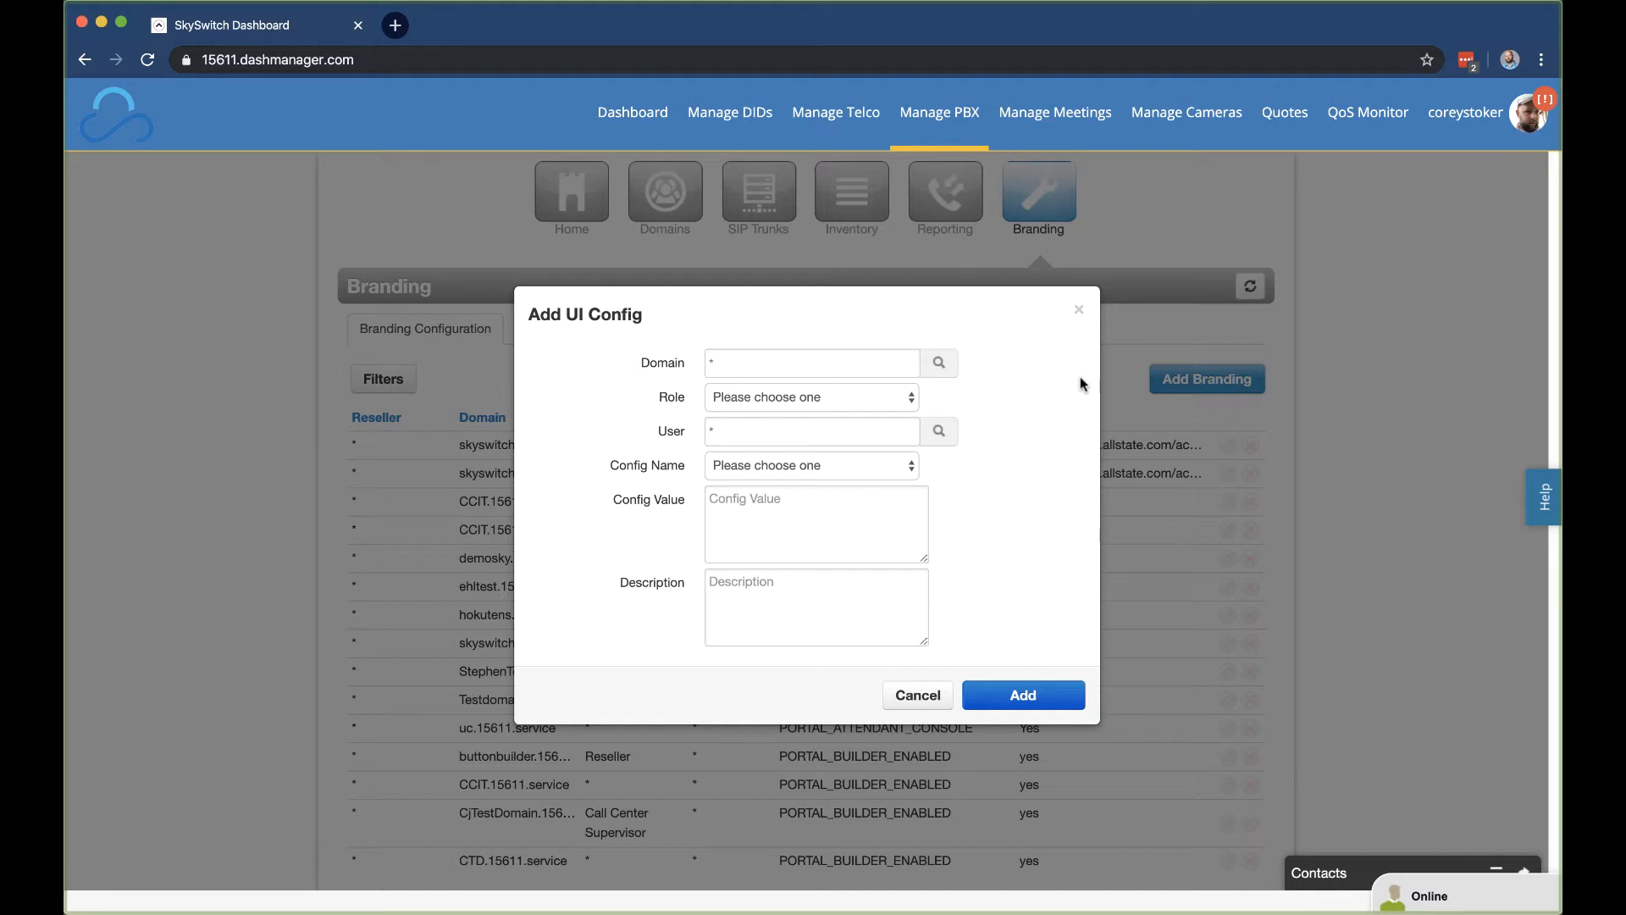
left_click(833, 371)
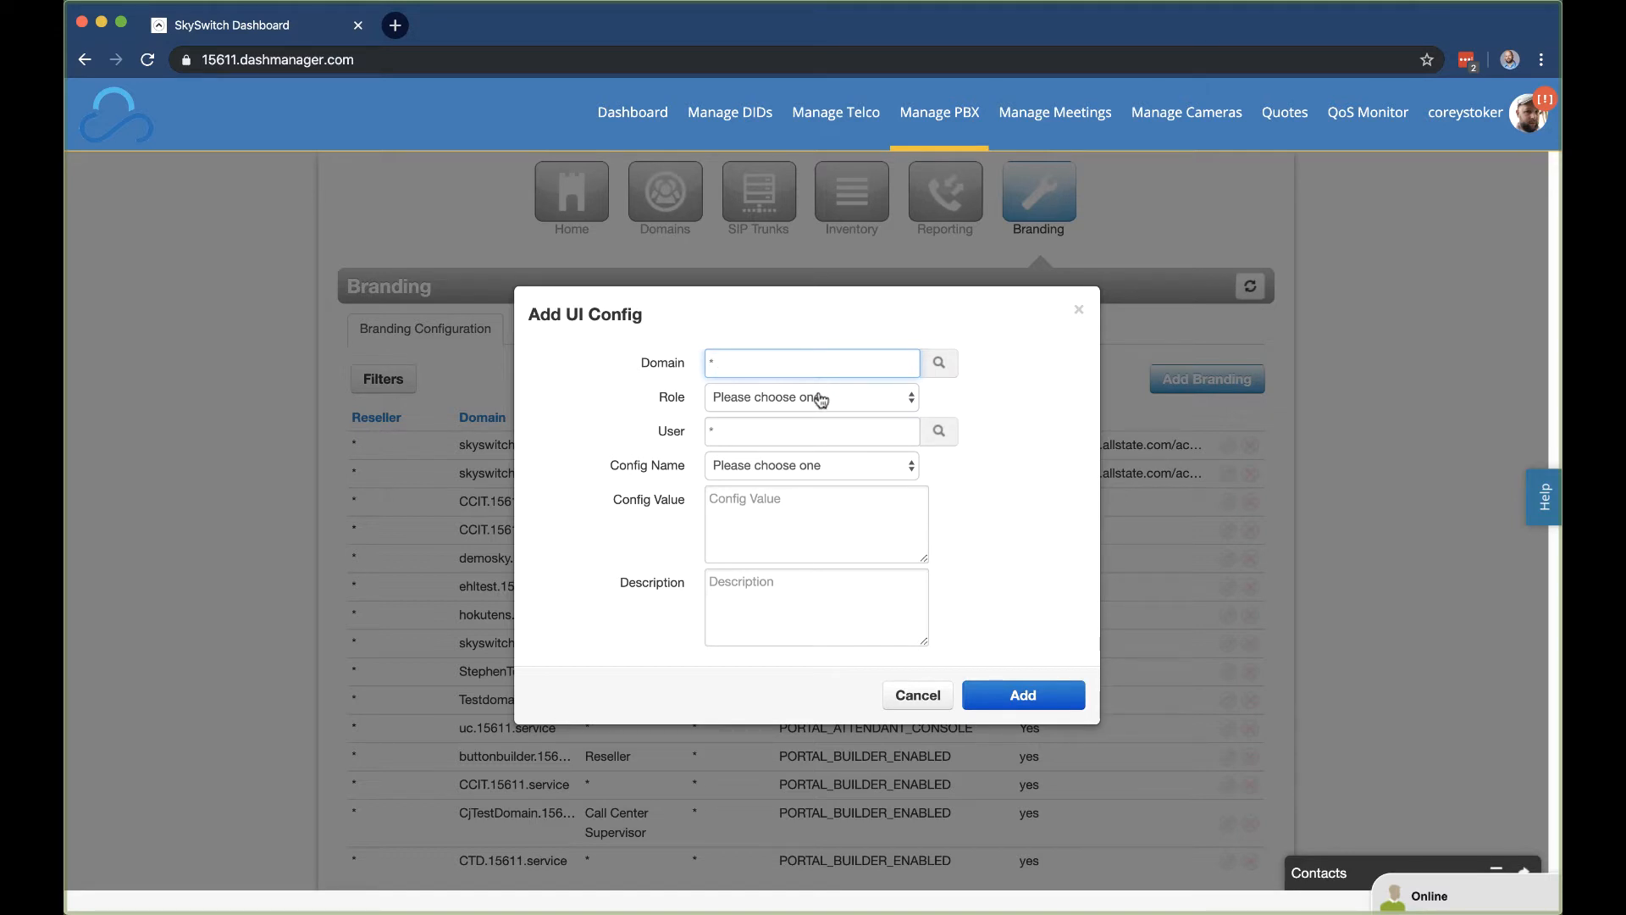
left_click(819, 399)
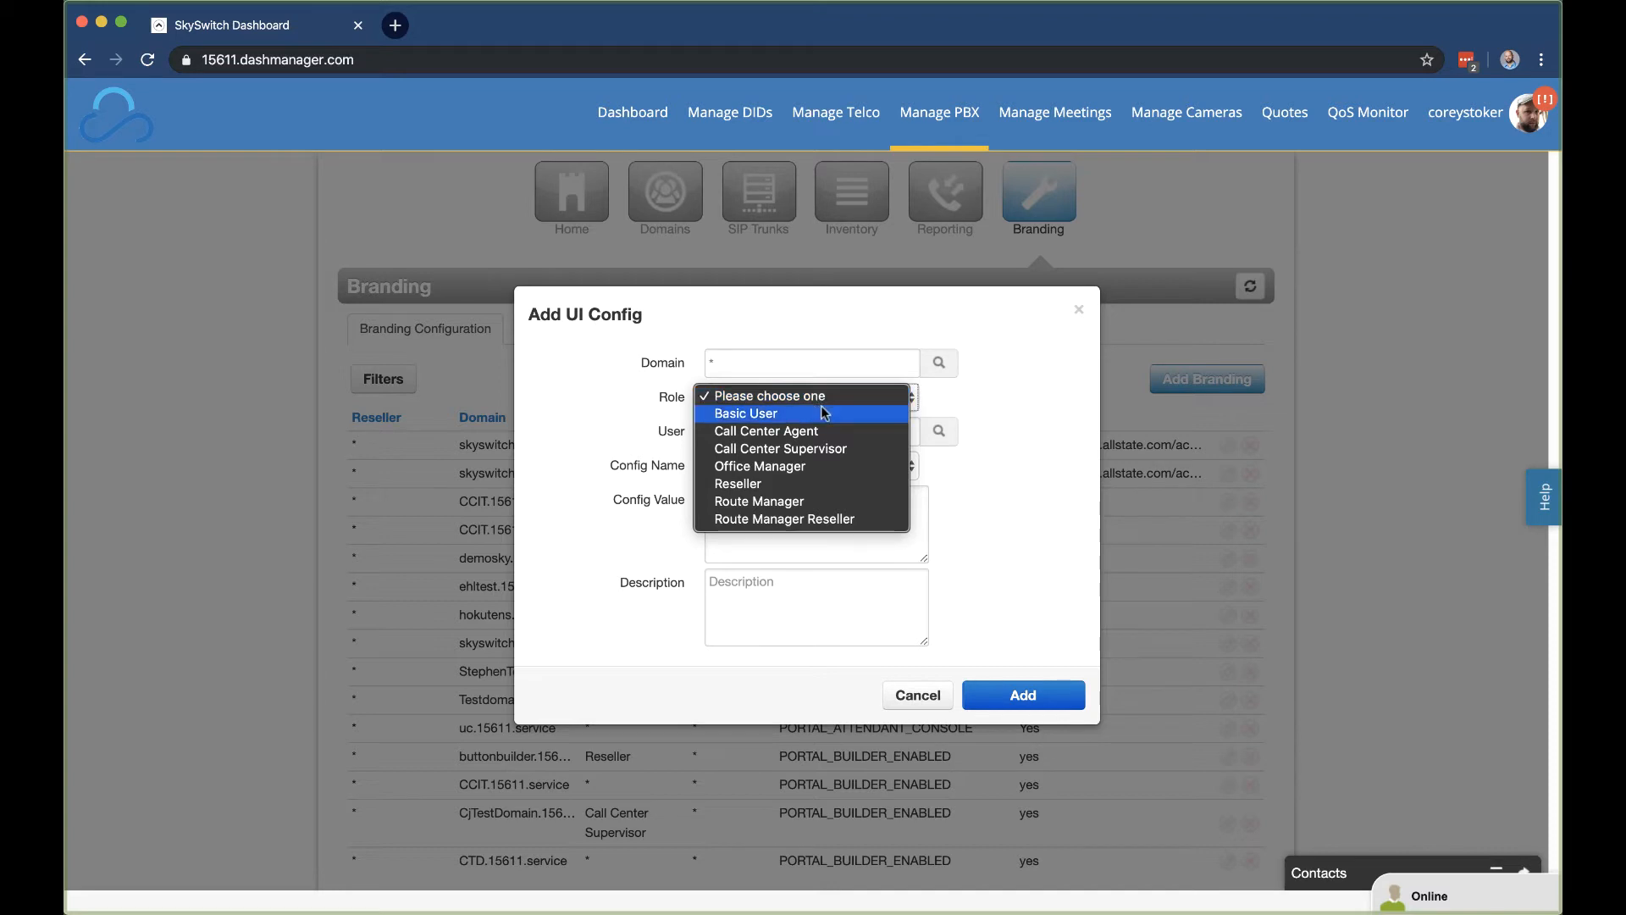
left_click(998, 418)
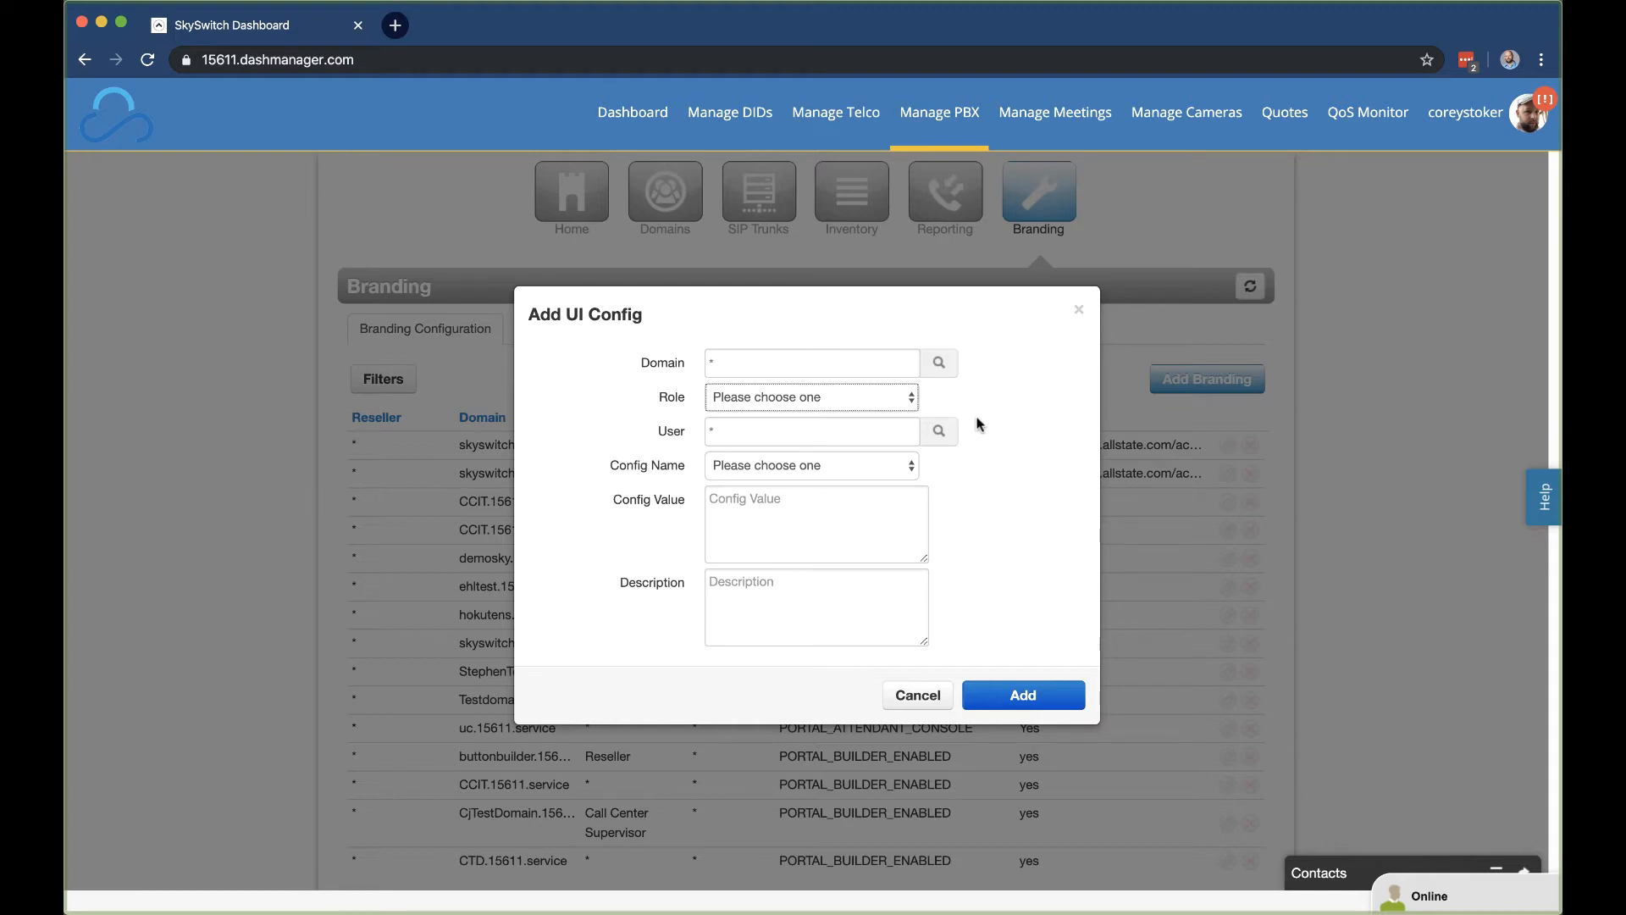
Step: Set the config's domain to skyswitch.15611.service, pick the test user, and choose role Office Manager
left_click(825, 364)
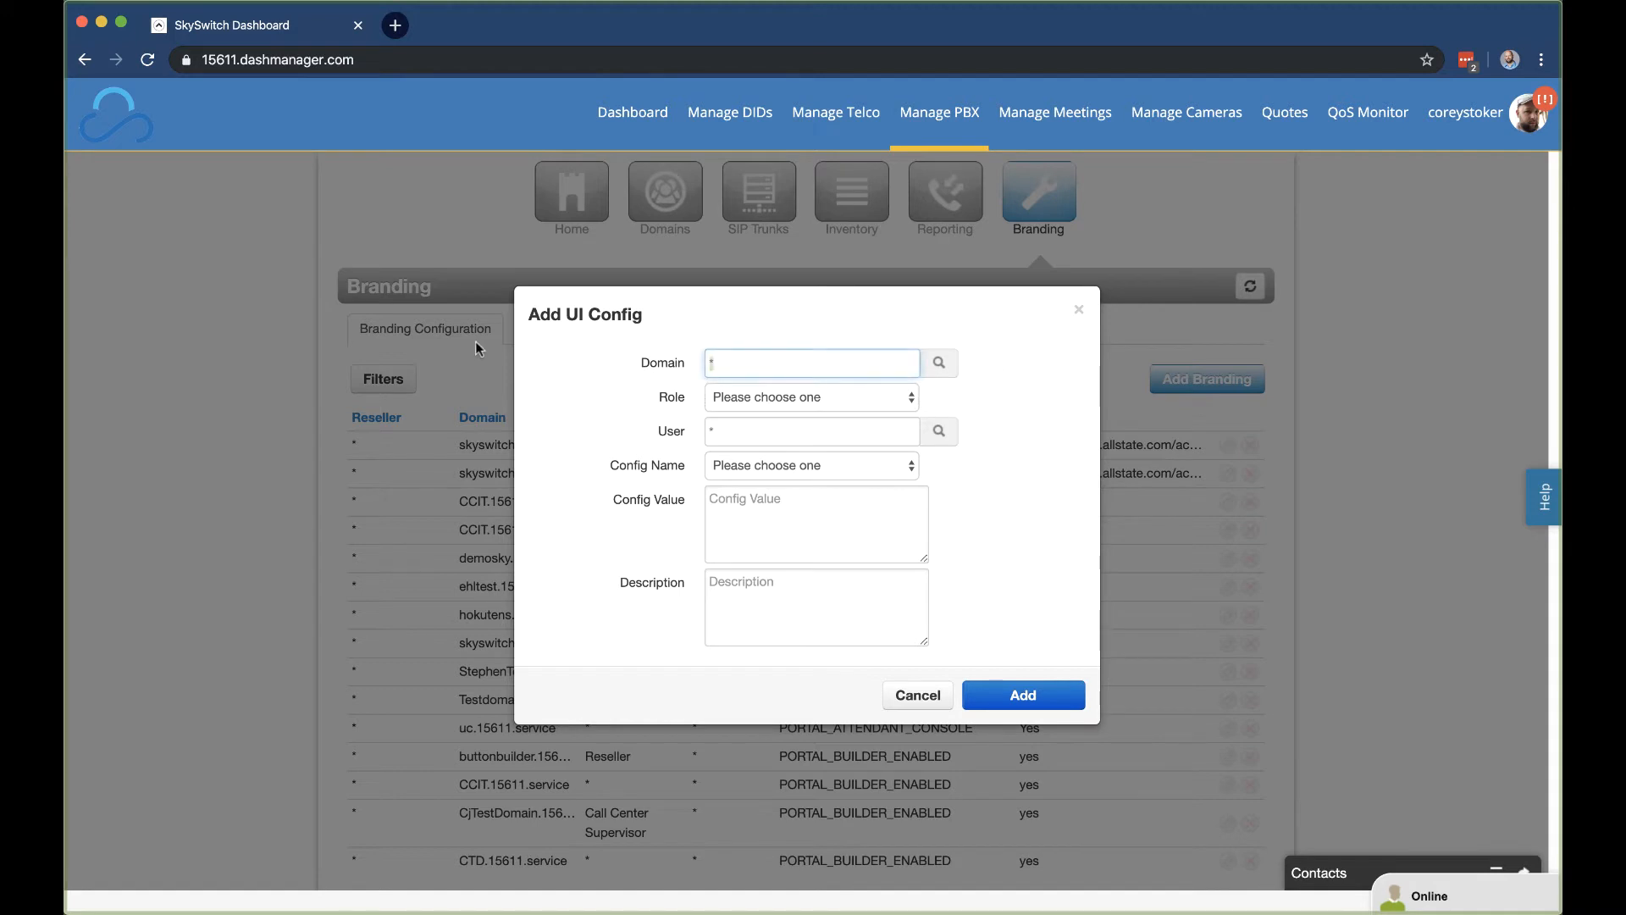
type("skyswit")
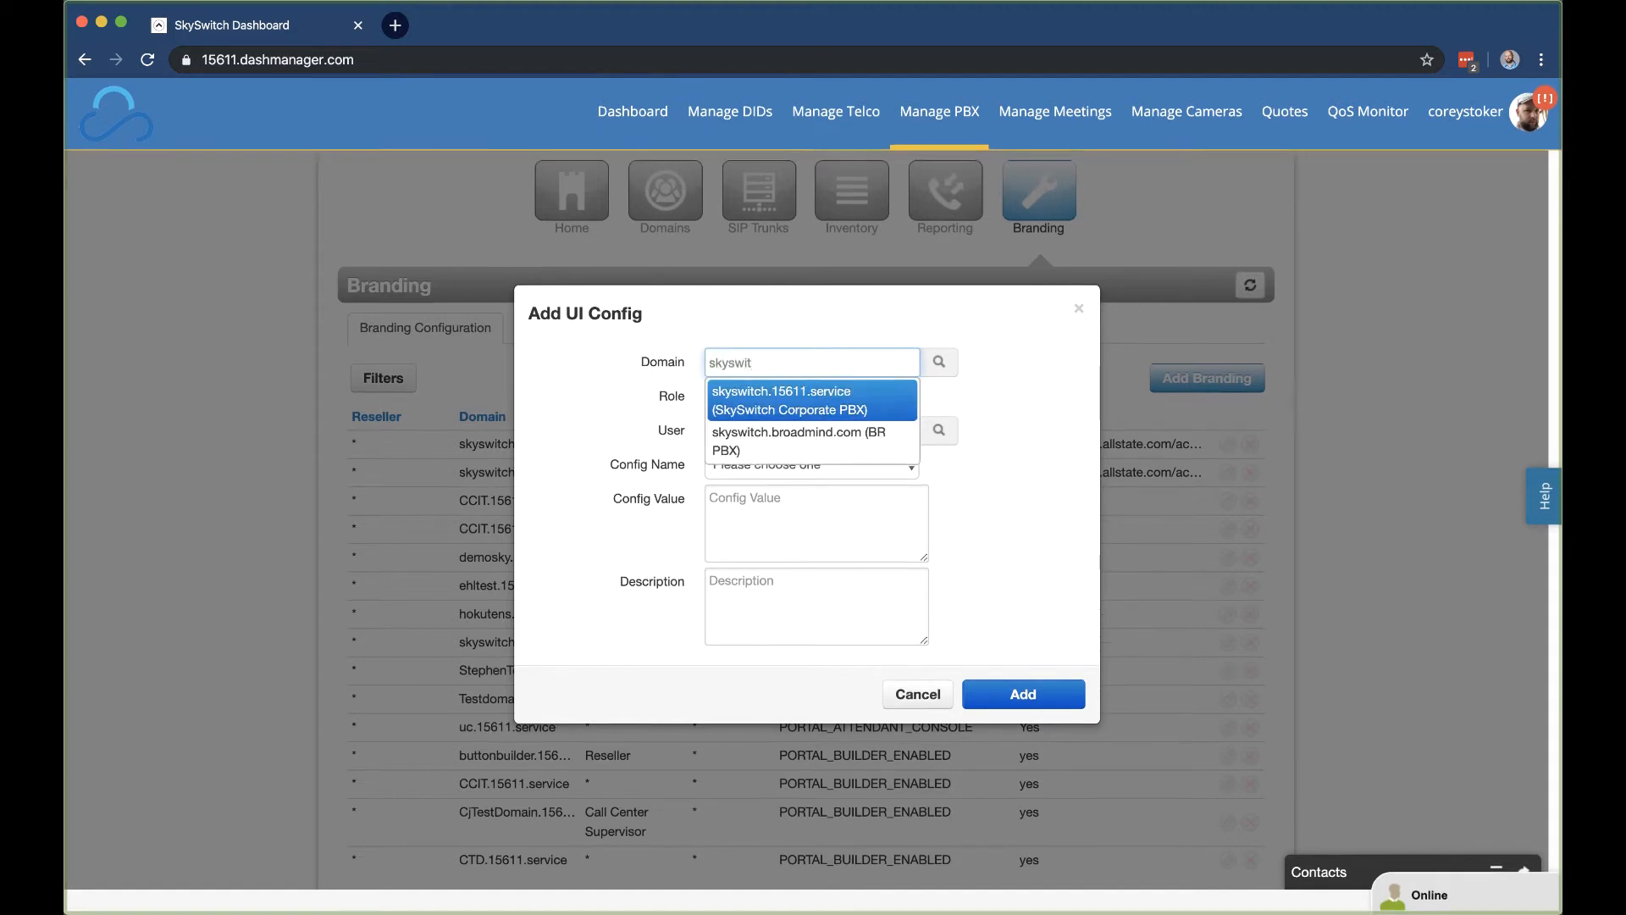
left_click(801, 403)
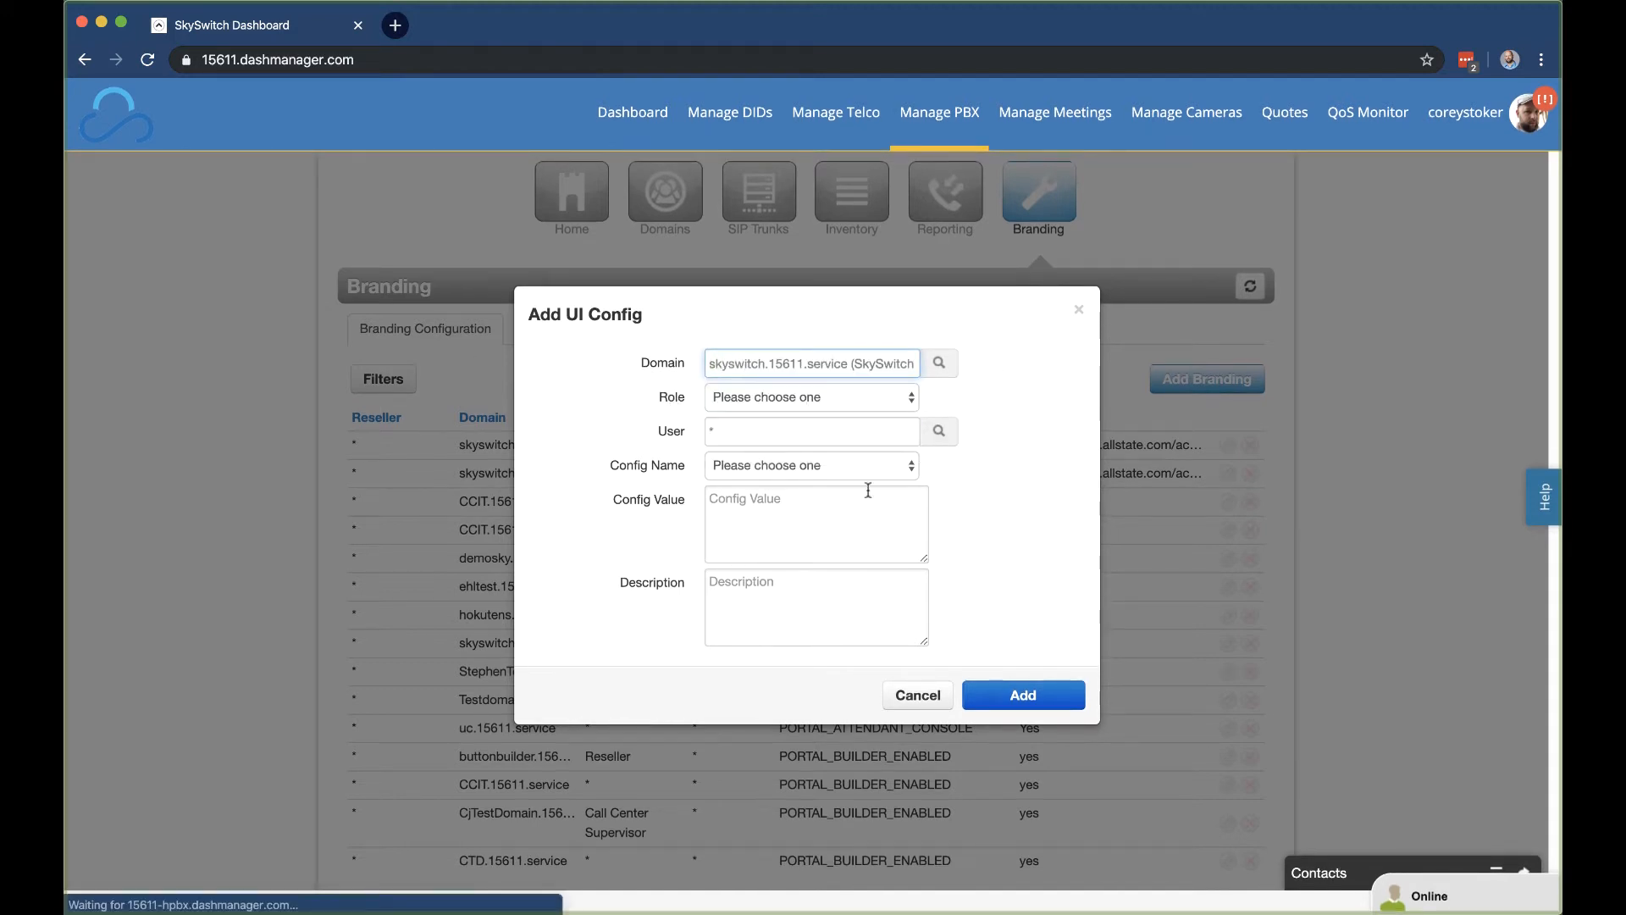
left_click(865, 430)
type("corey")
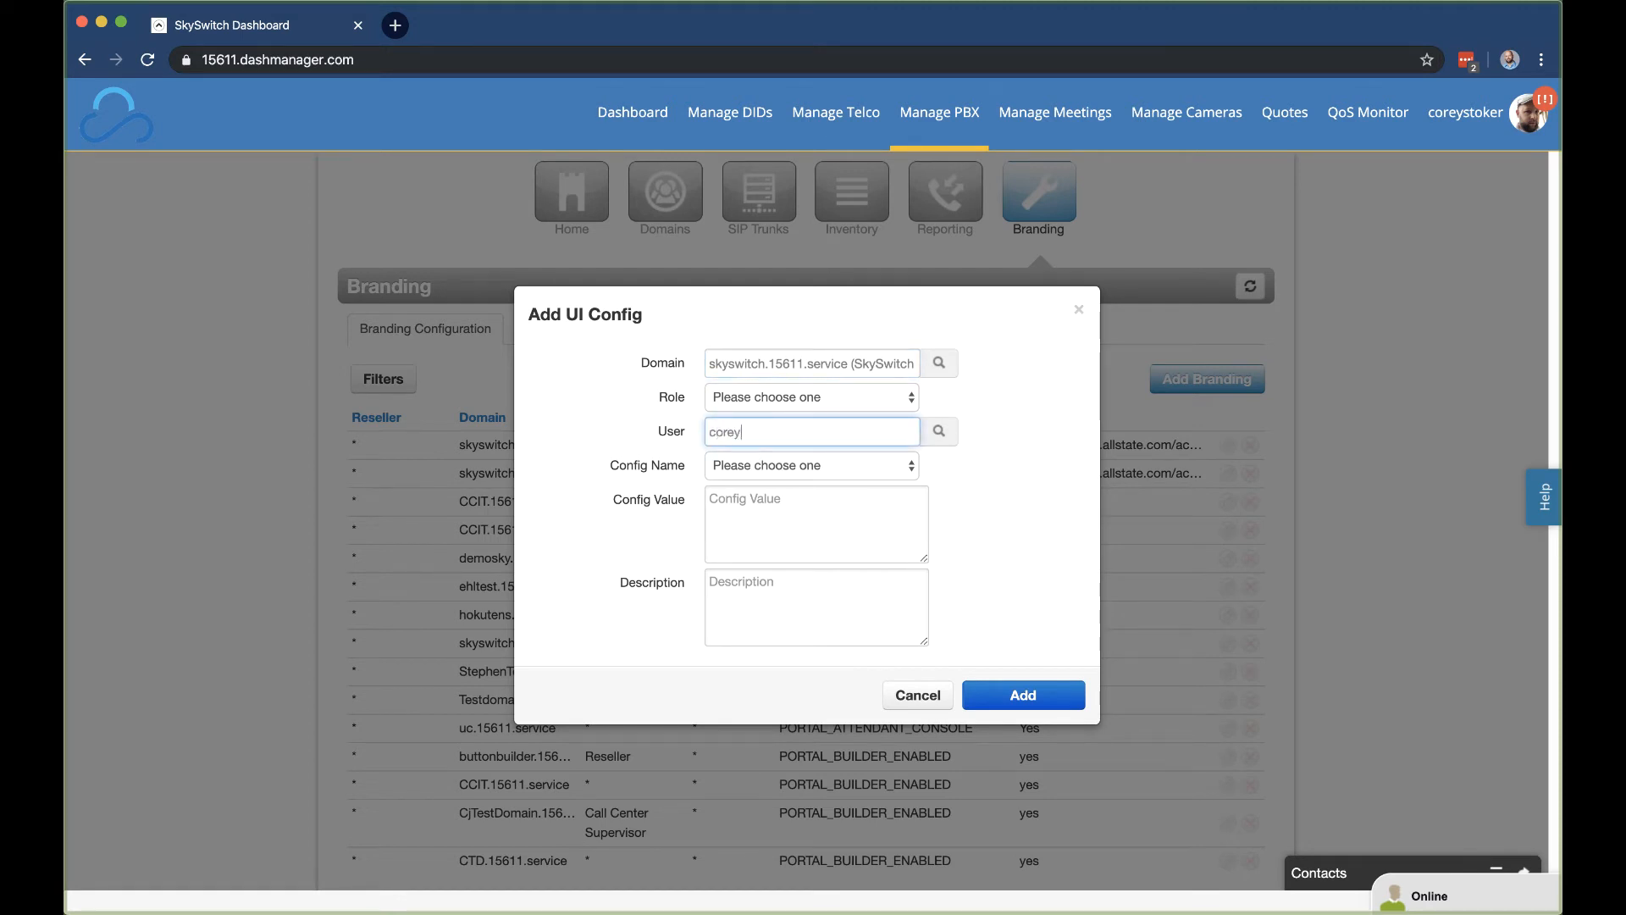
left_click(872, 549)
left_click(889, 398)
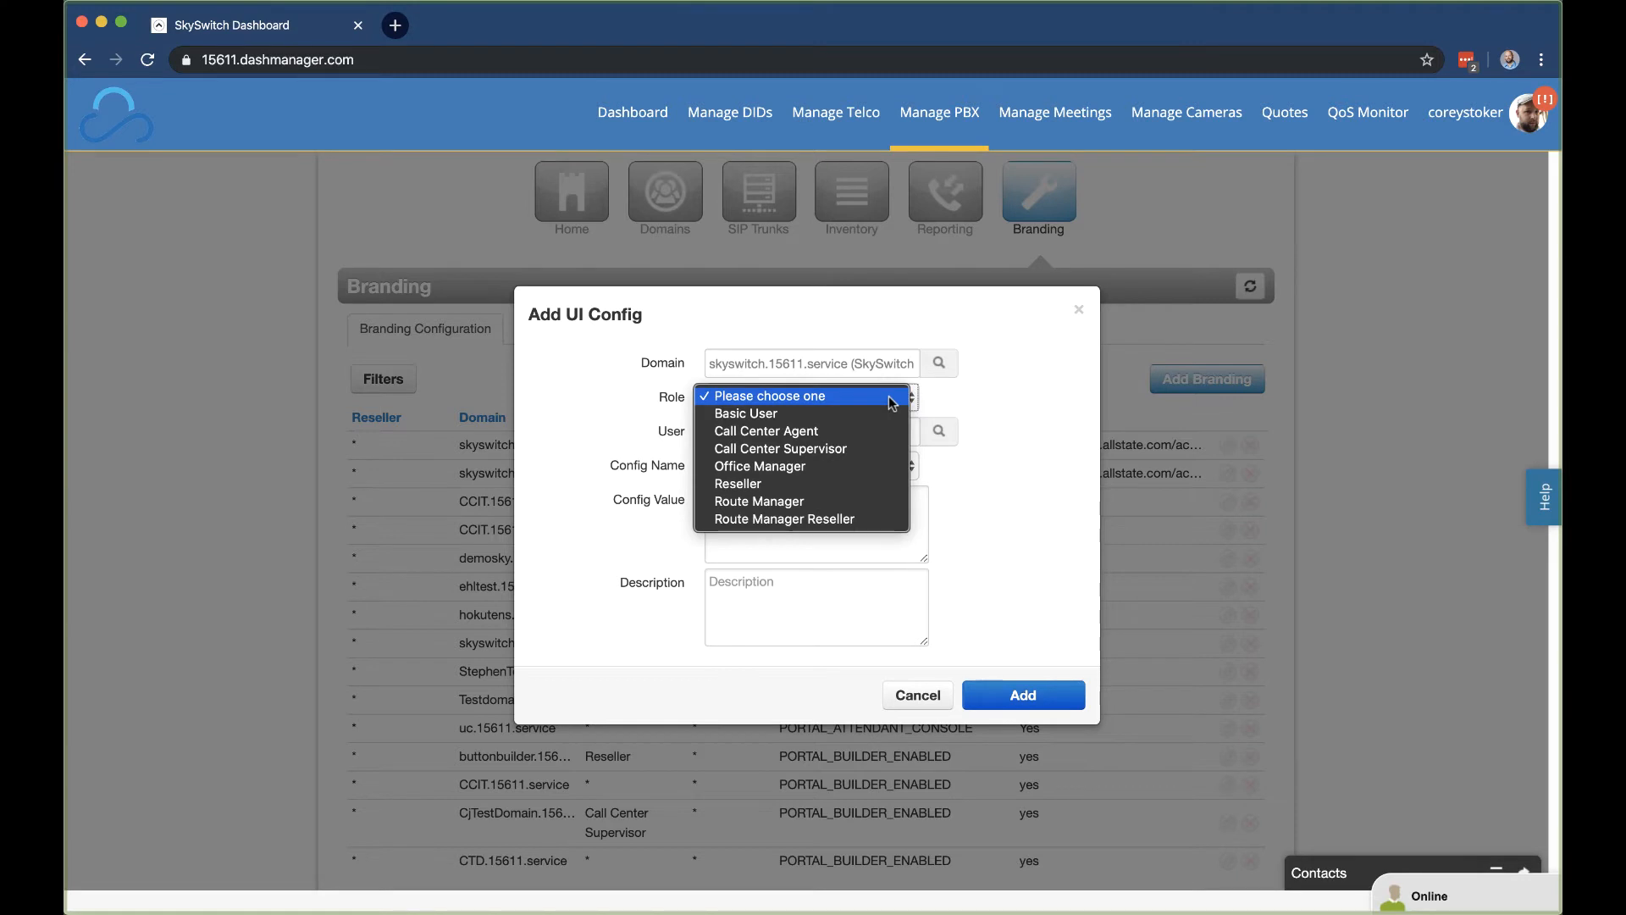
left_click(859, 466)
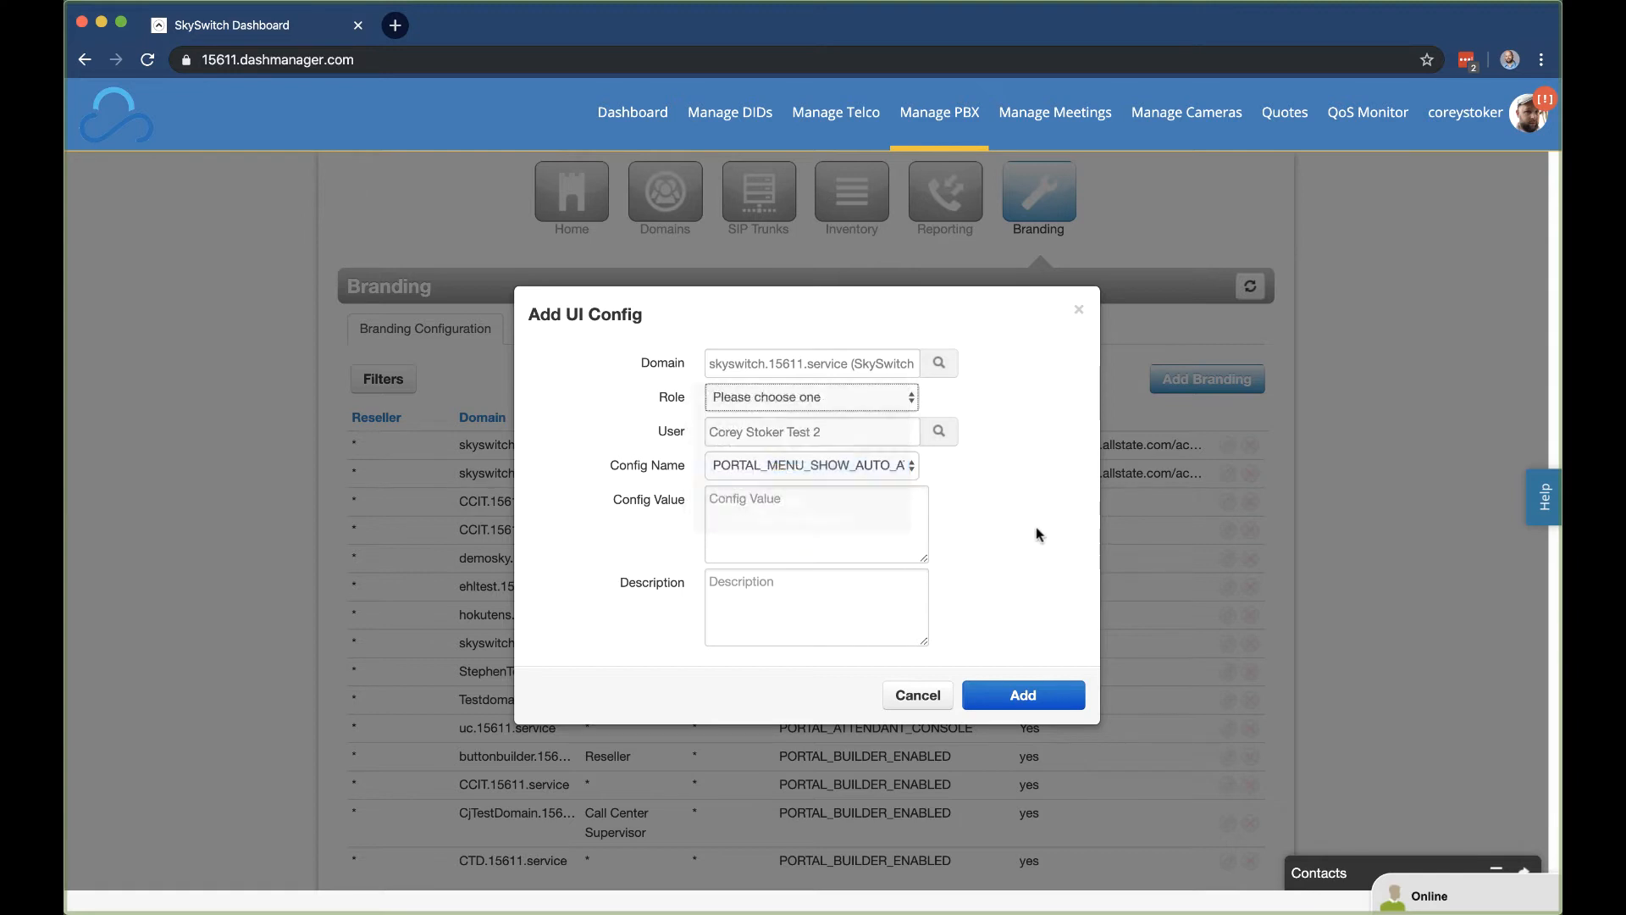
Step: Set the config value to no and enter a short description
left_click(750, 556)
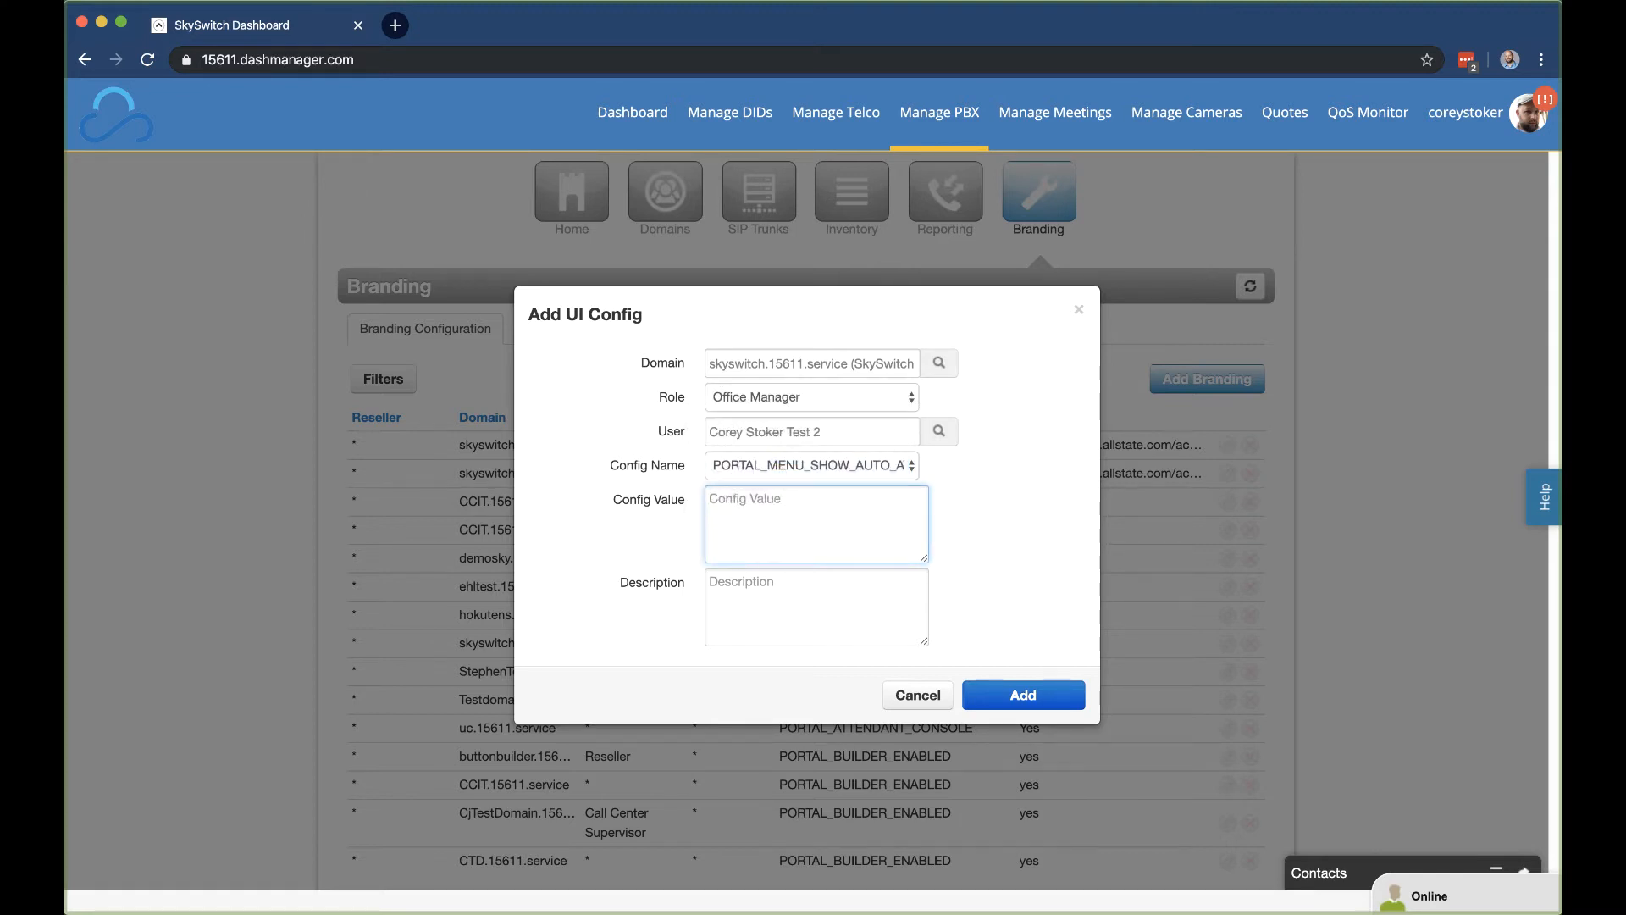
type("no")
left_click(815, 589)
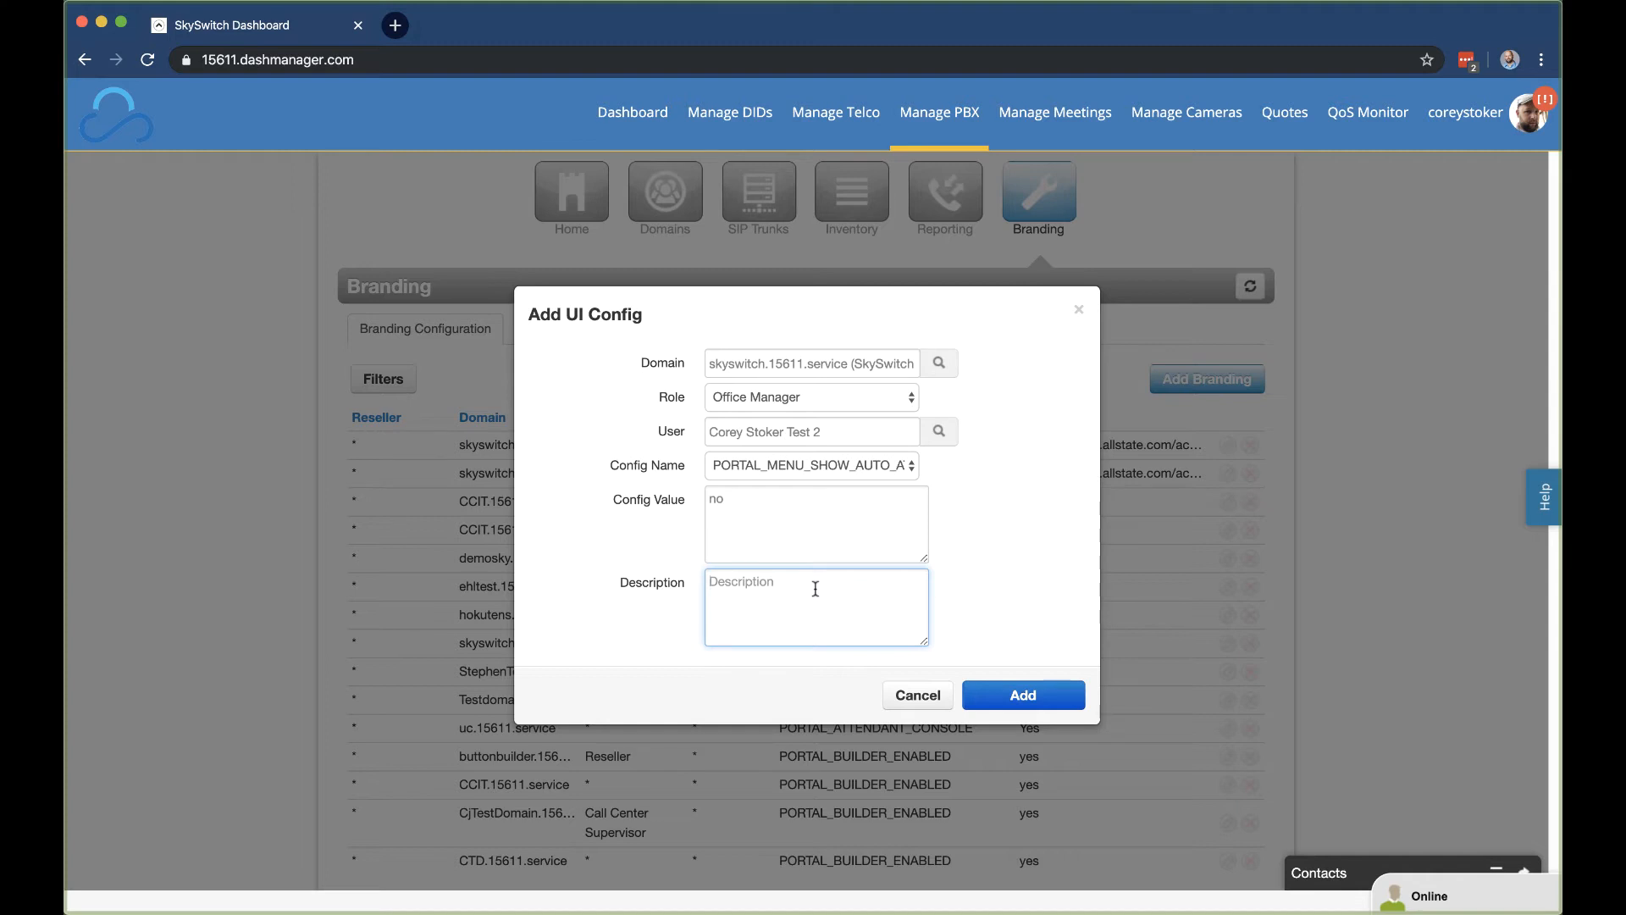
type("Corey video")
left_click(1541, 60)
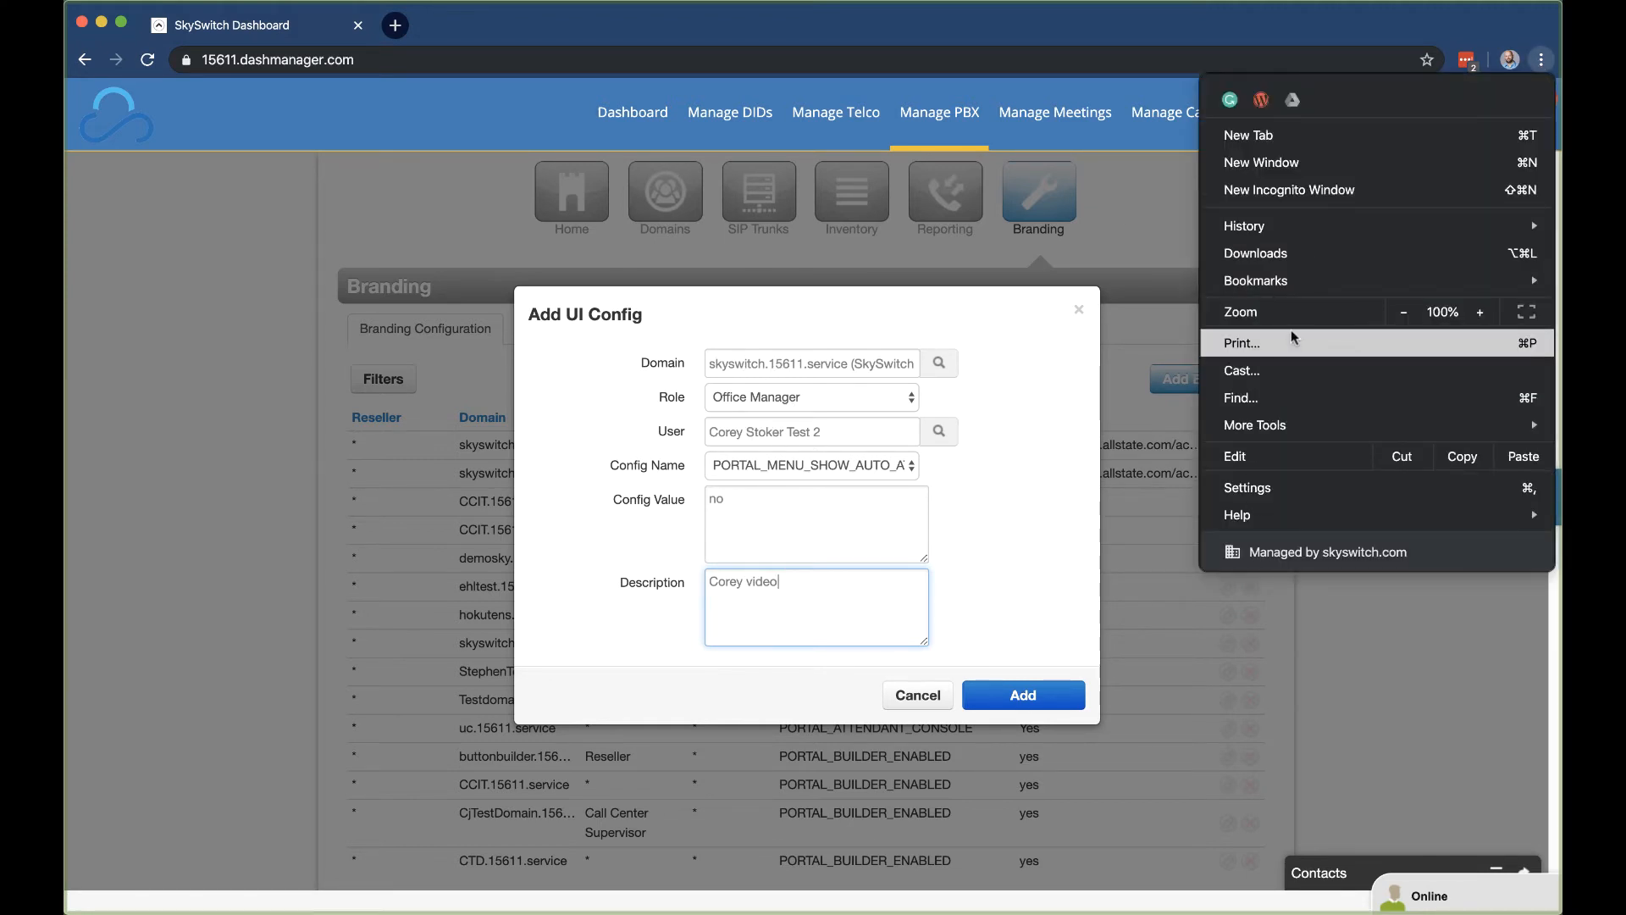
Step: Load the pbx.skyswitch.com Manager Portal login page in a new incognito window
left_click(1311, 191)
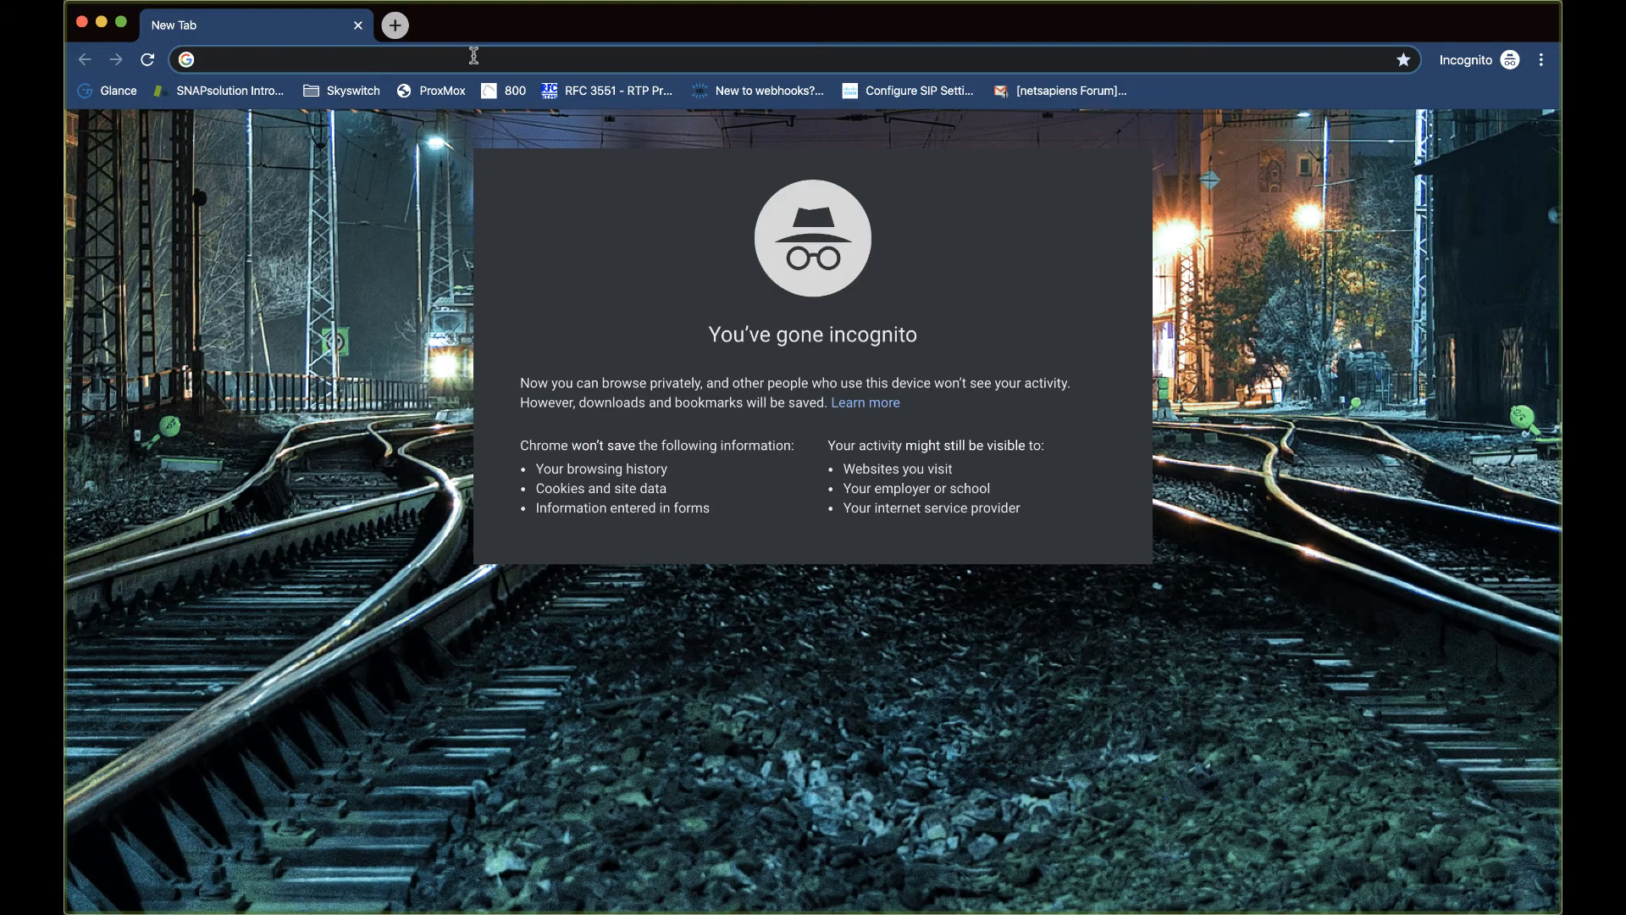
type("pbx.sky")
key("Return")
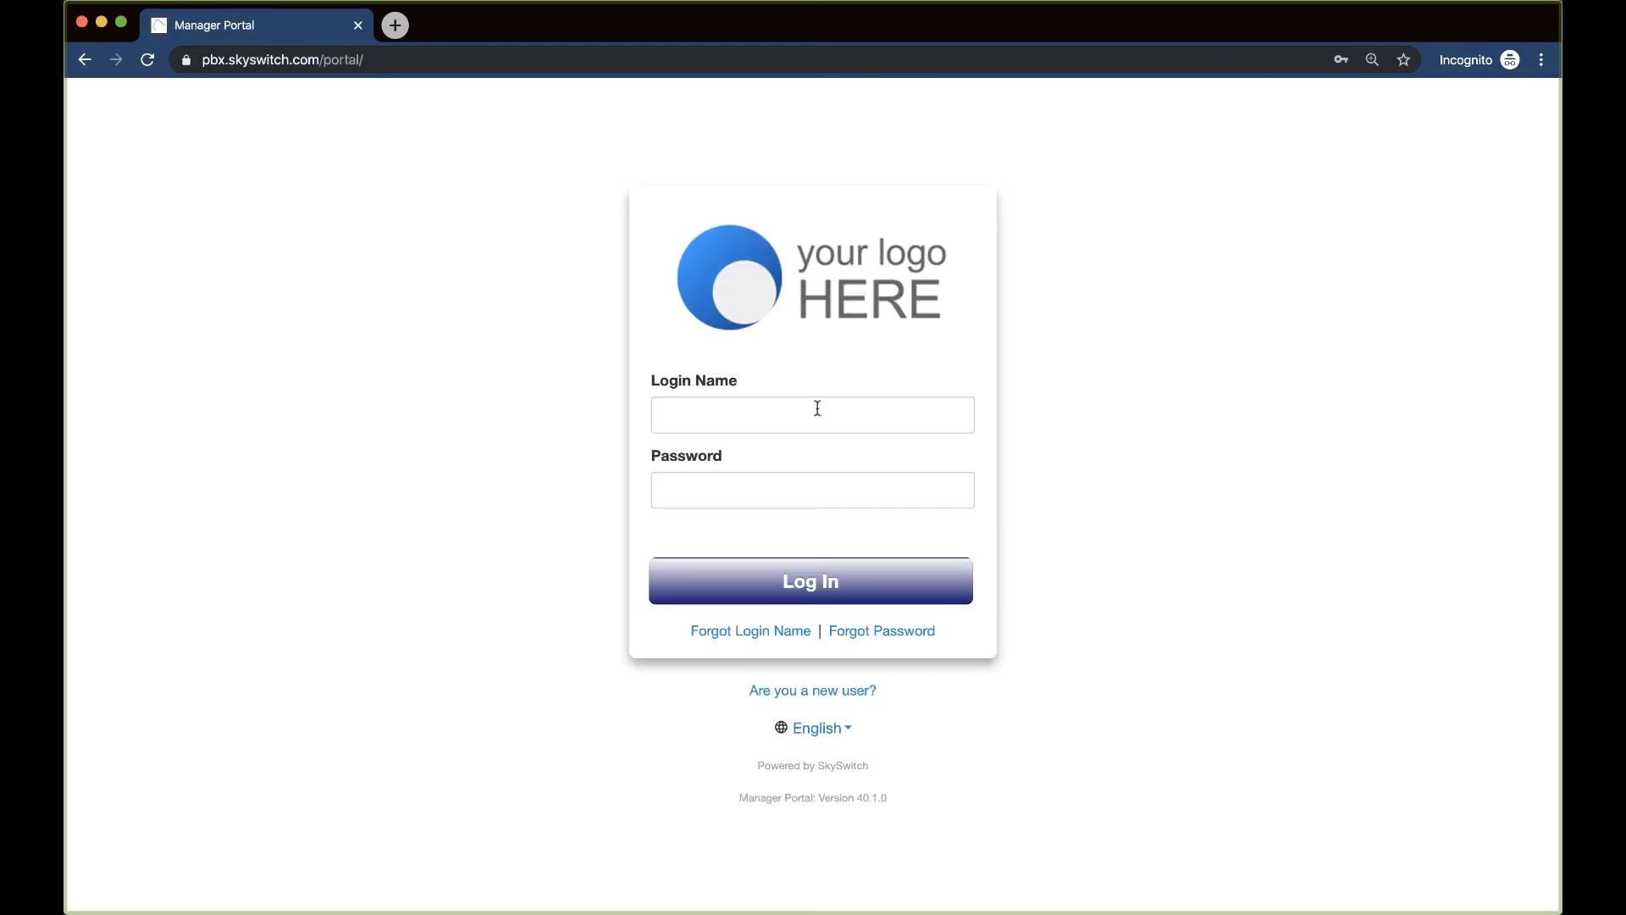
Step: Log in to the Manager Portal as the Office Manager test user and save the new UI config
left_click(816, 406)
type("4615@")
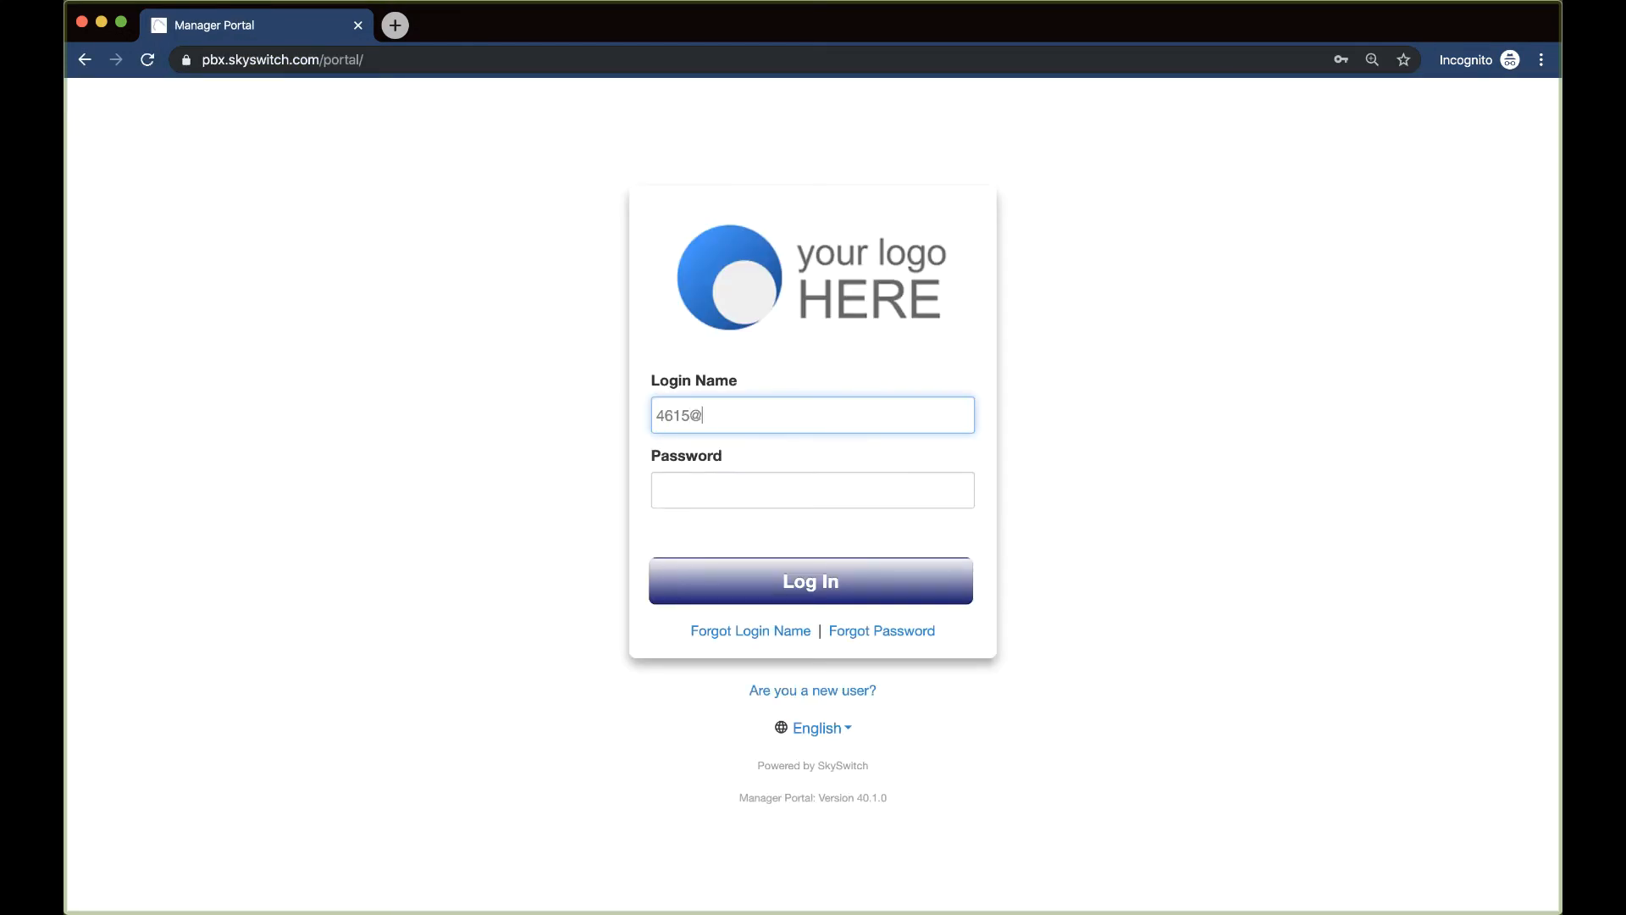
type("skyswitch")
left_click(813, 490)
type("••••")
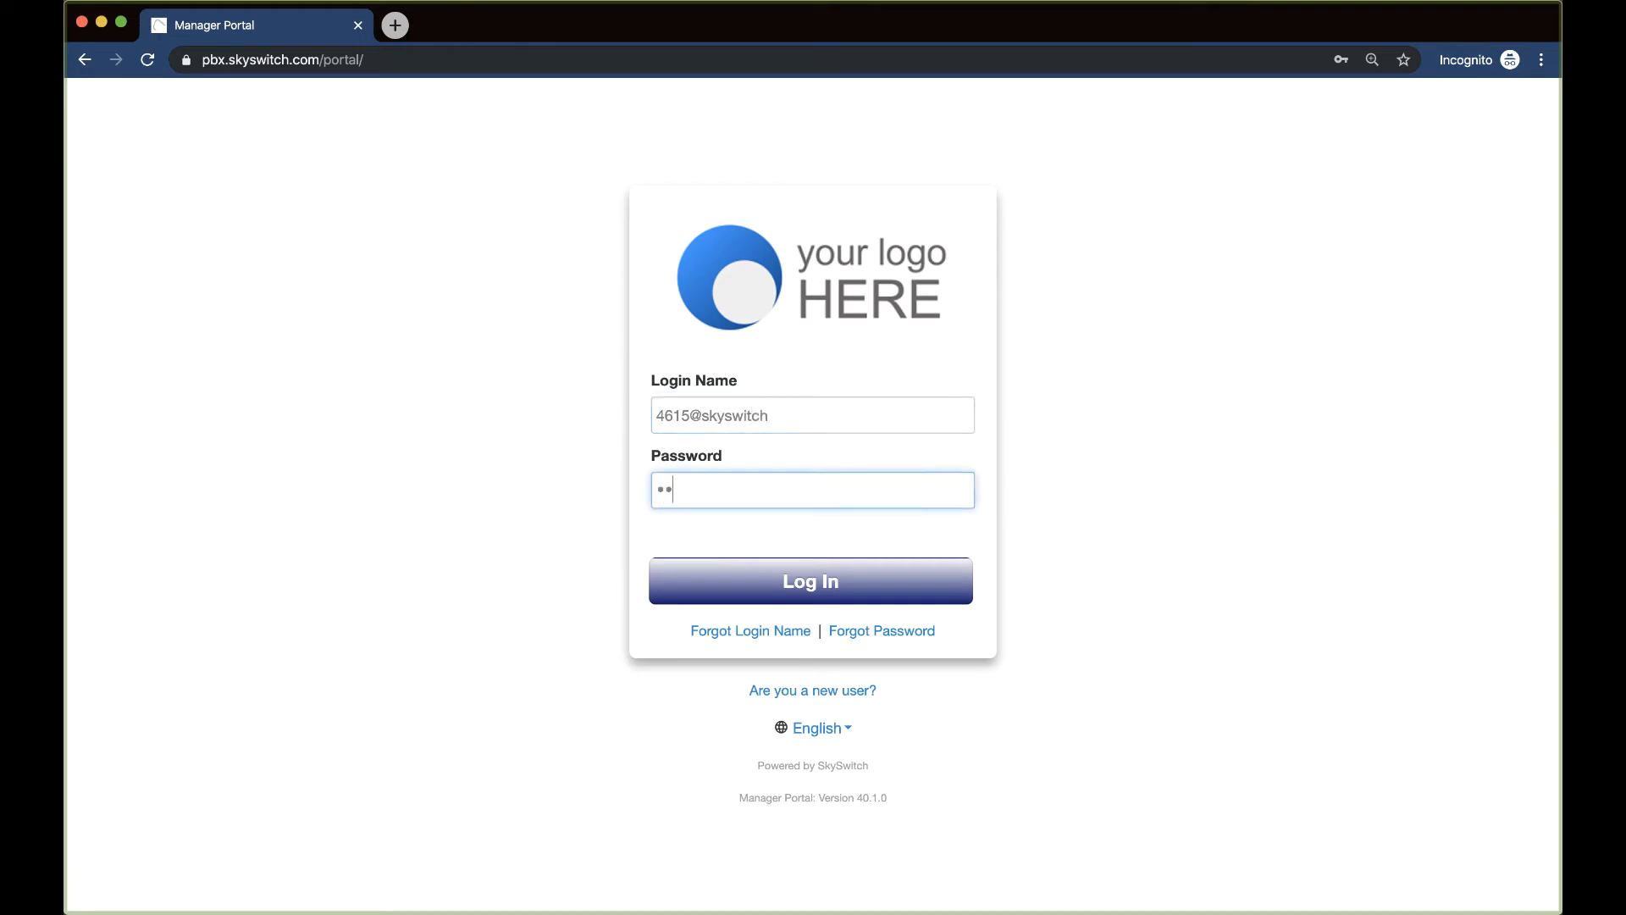
type("•••••")
left_click(813, 575)
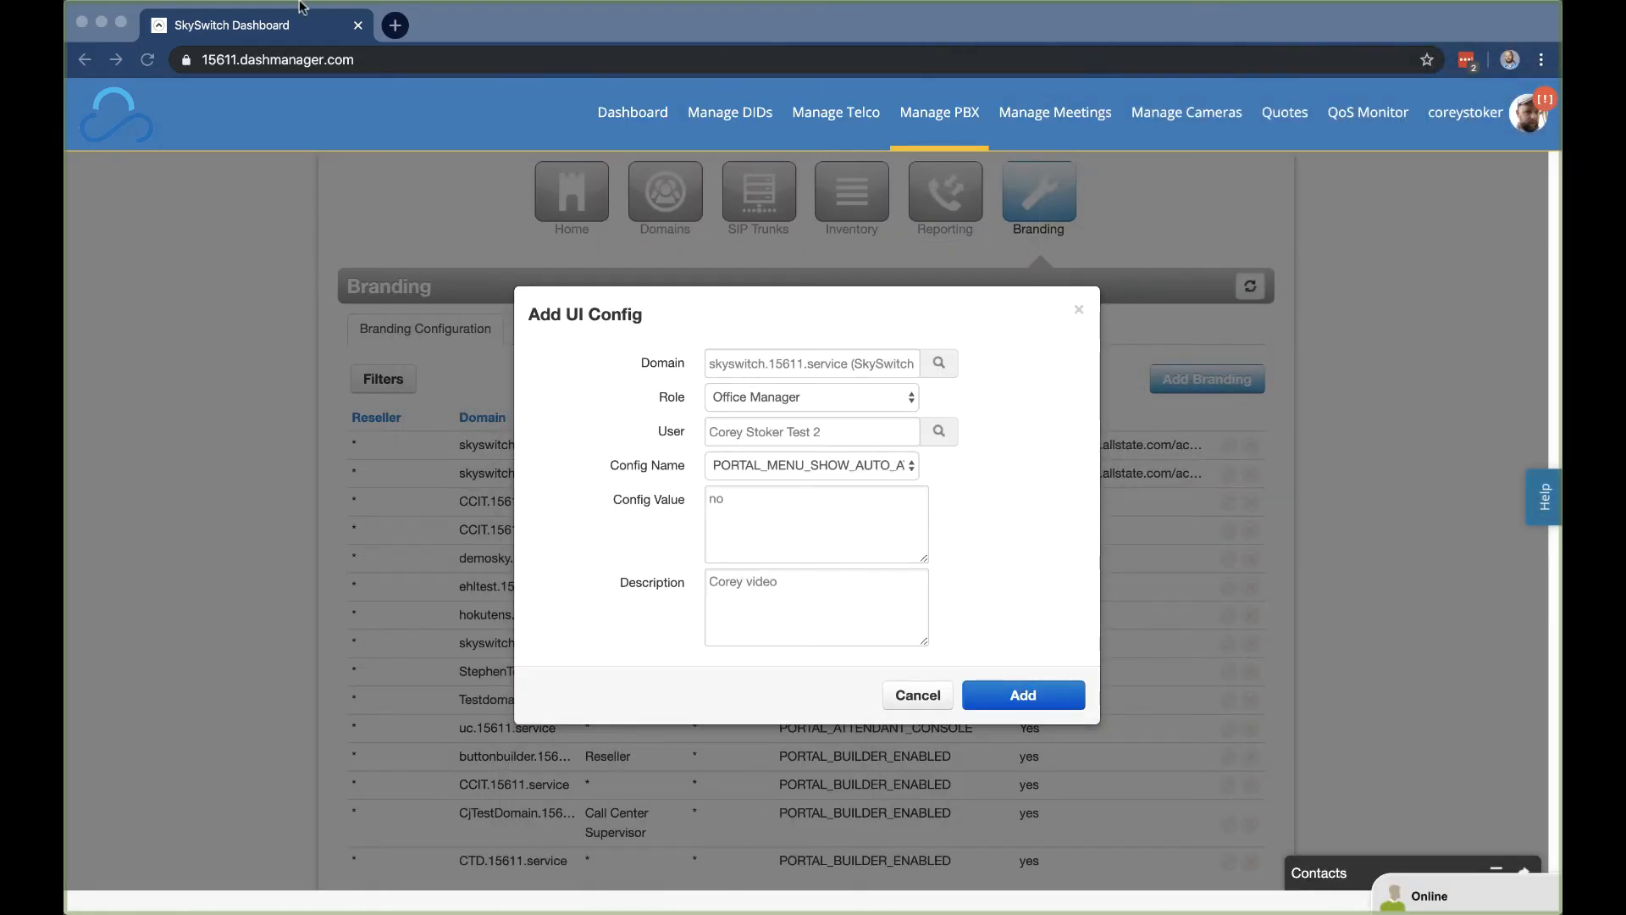
left_click(1010, 692)
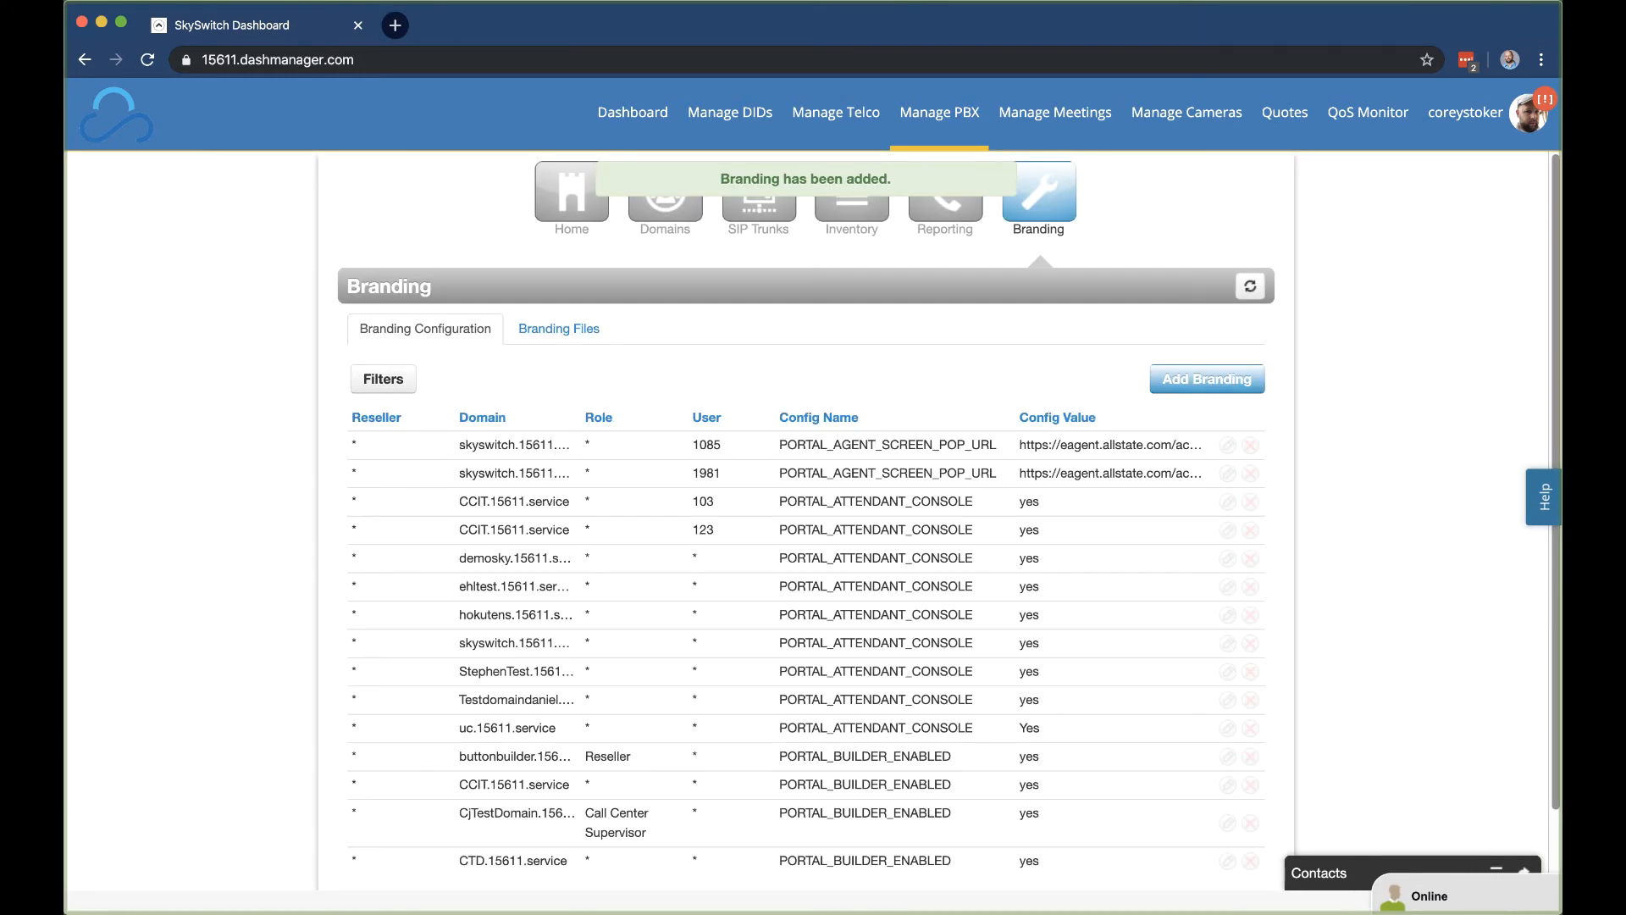
left_click_drag(64, 8, 819, 127)
Step: Maximize the Manager Portal window, log out, and sign back in as the Office Manager user
double_click(823, 123)
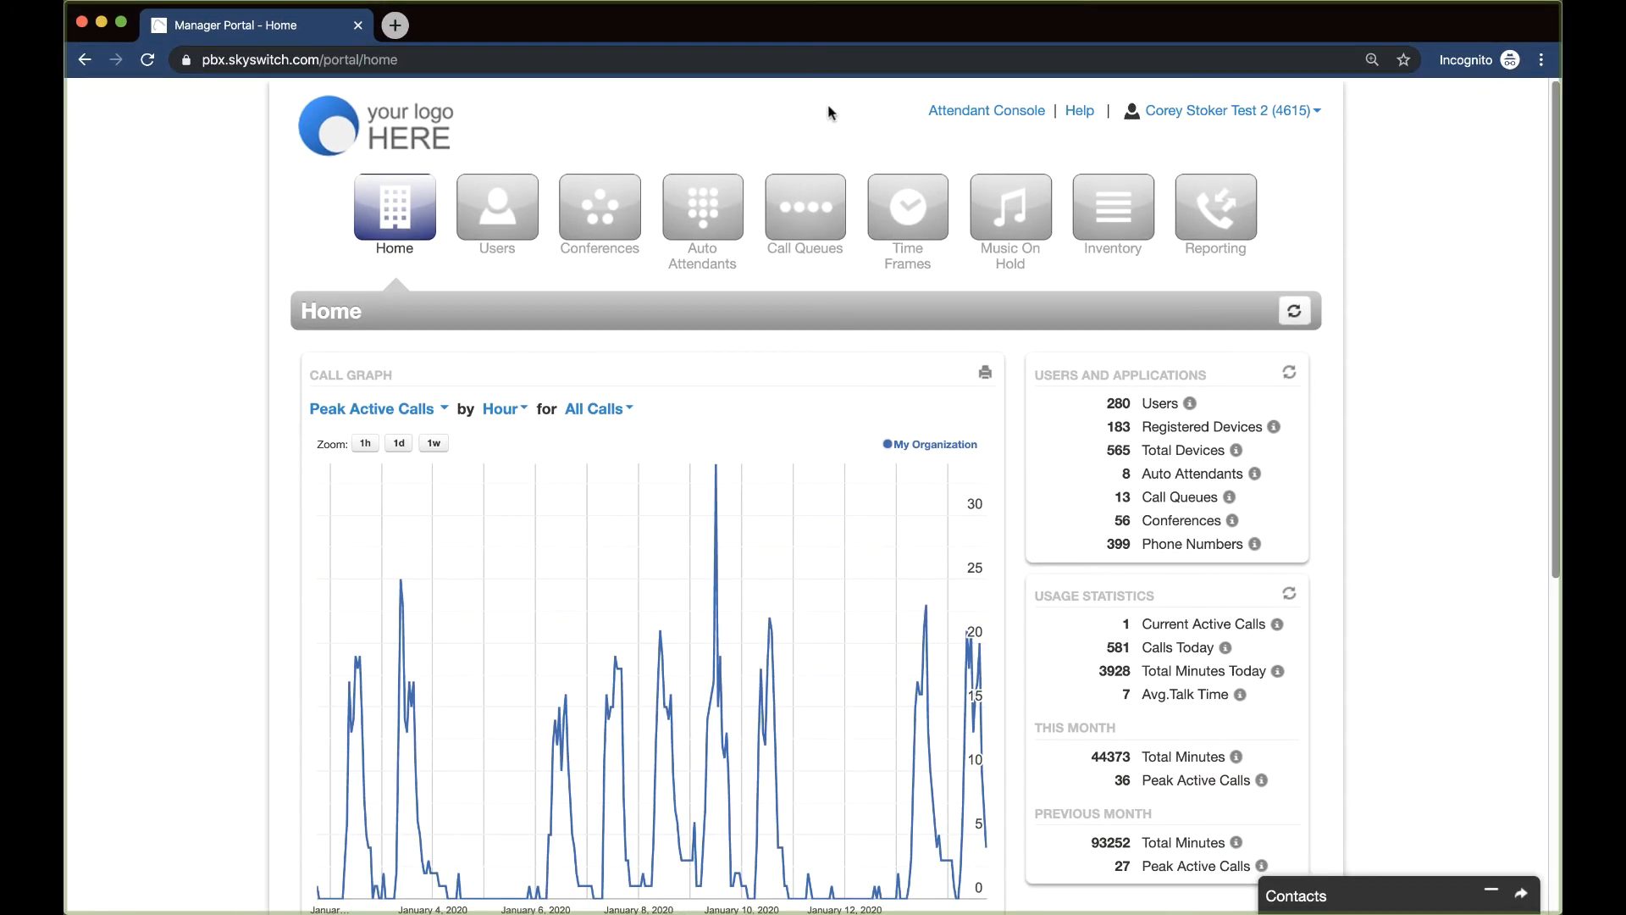
left_click(1307, 113)
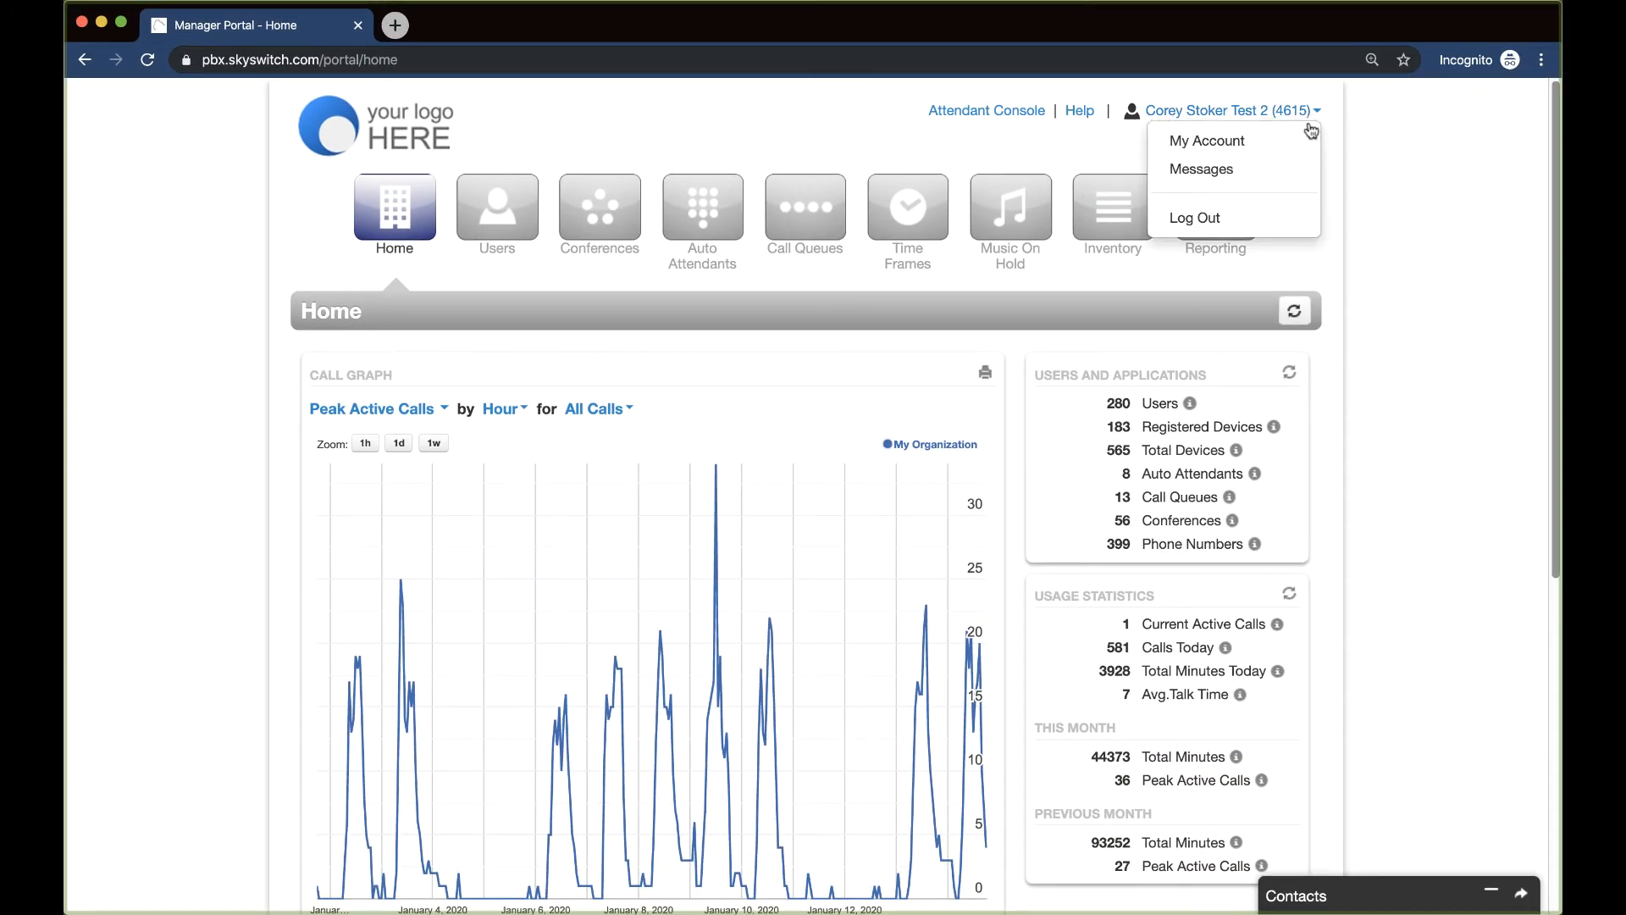
left_click(1273, 220)
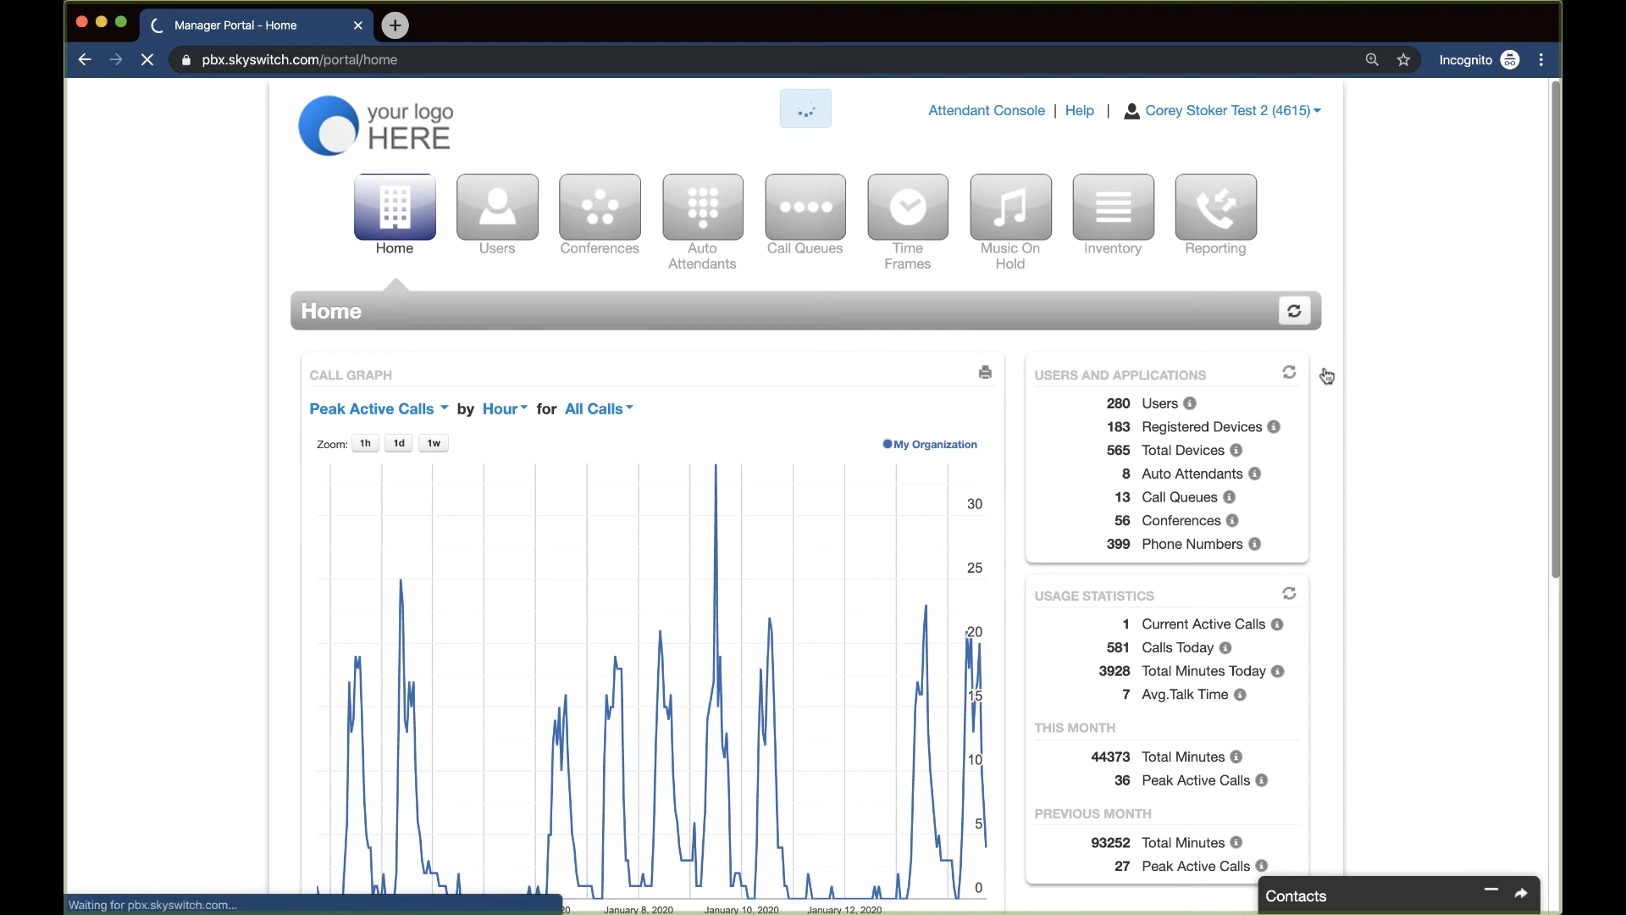
left_click(822, 417)
type("4615")
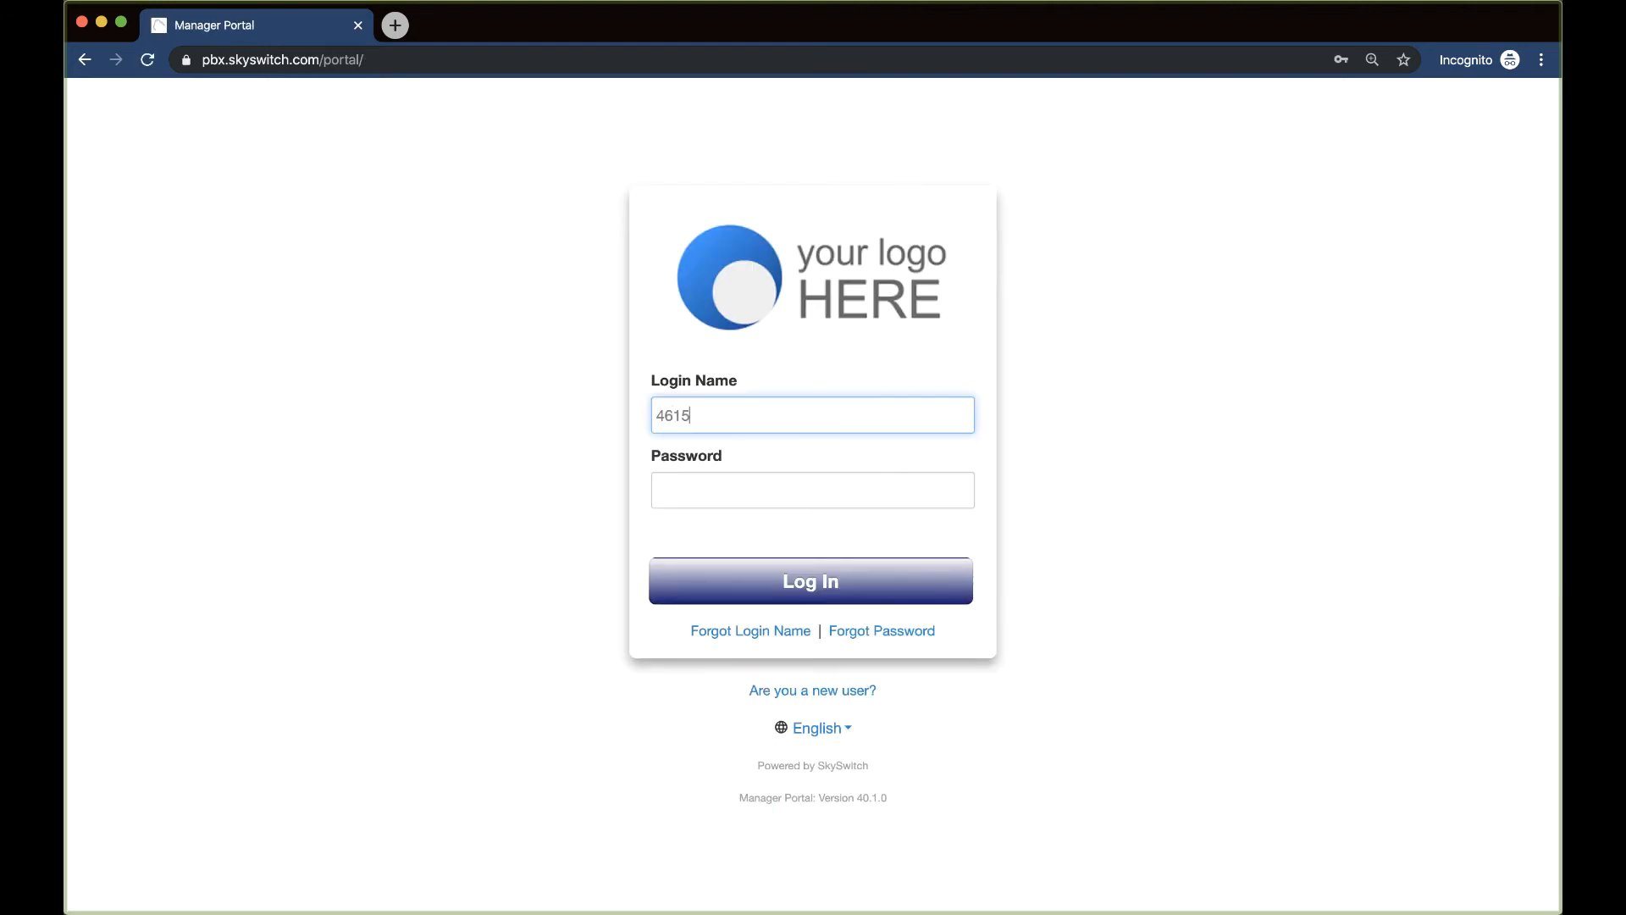
type("@skyswitch")
key("Tab")
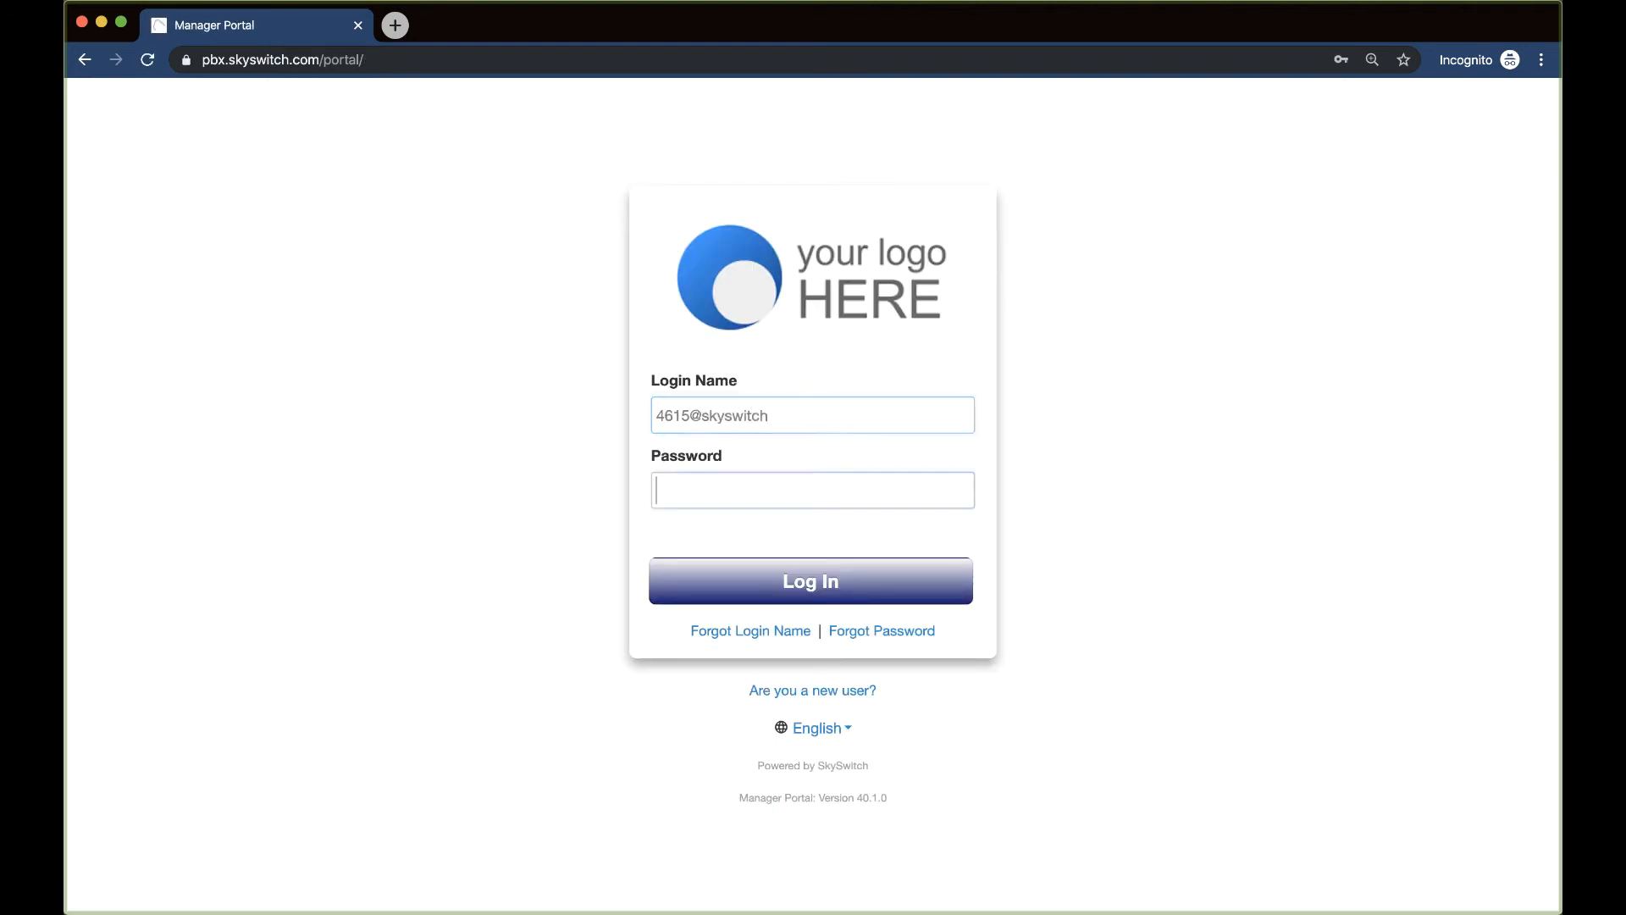
type("•••••••••")
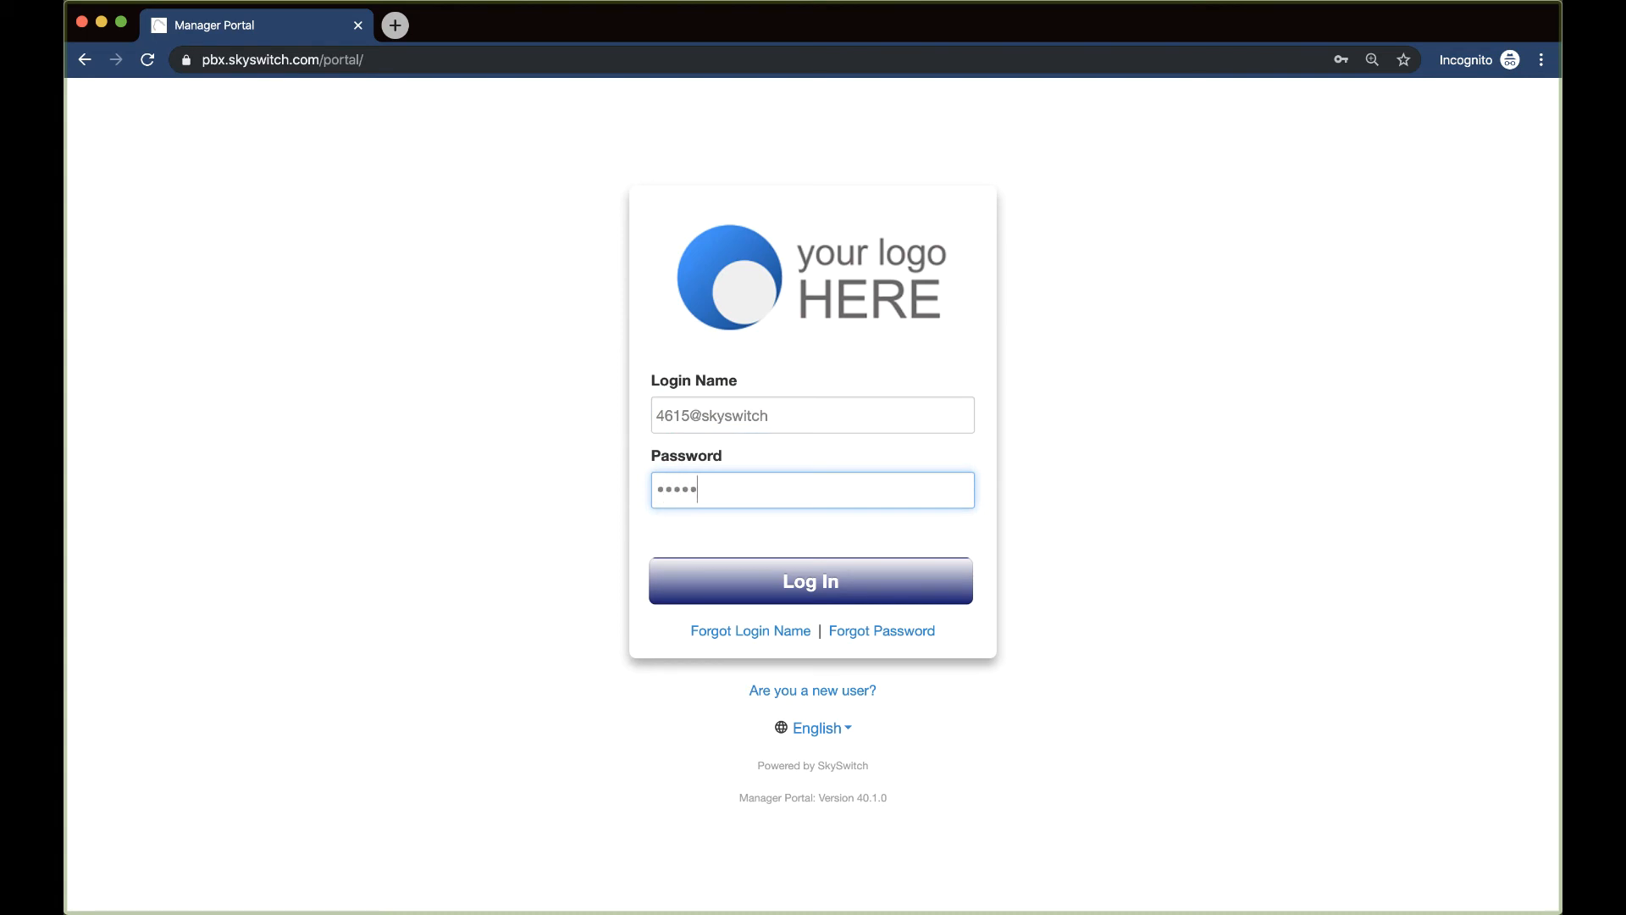
left_click(834, 579)
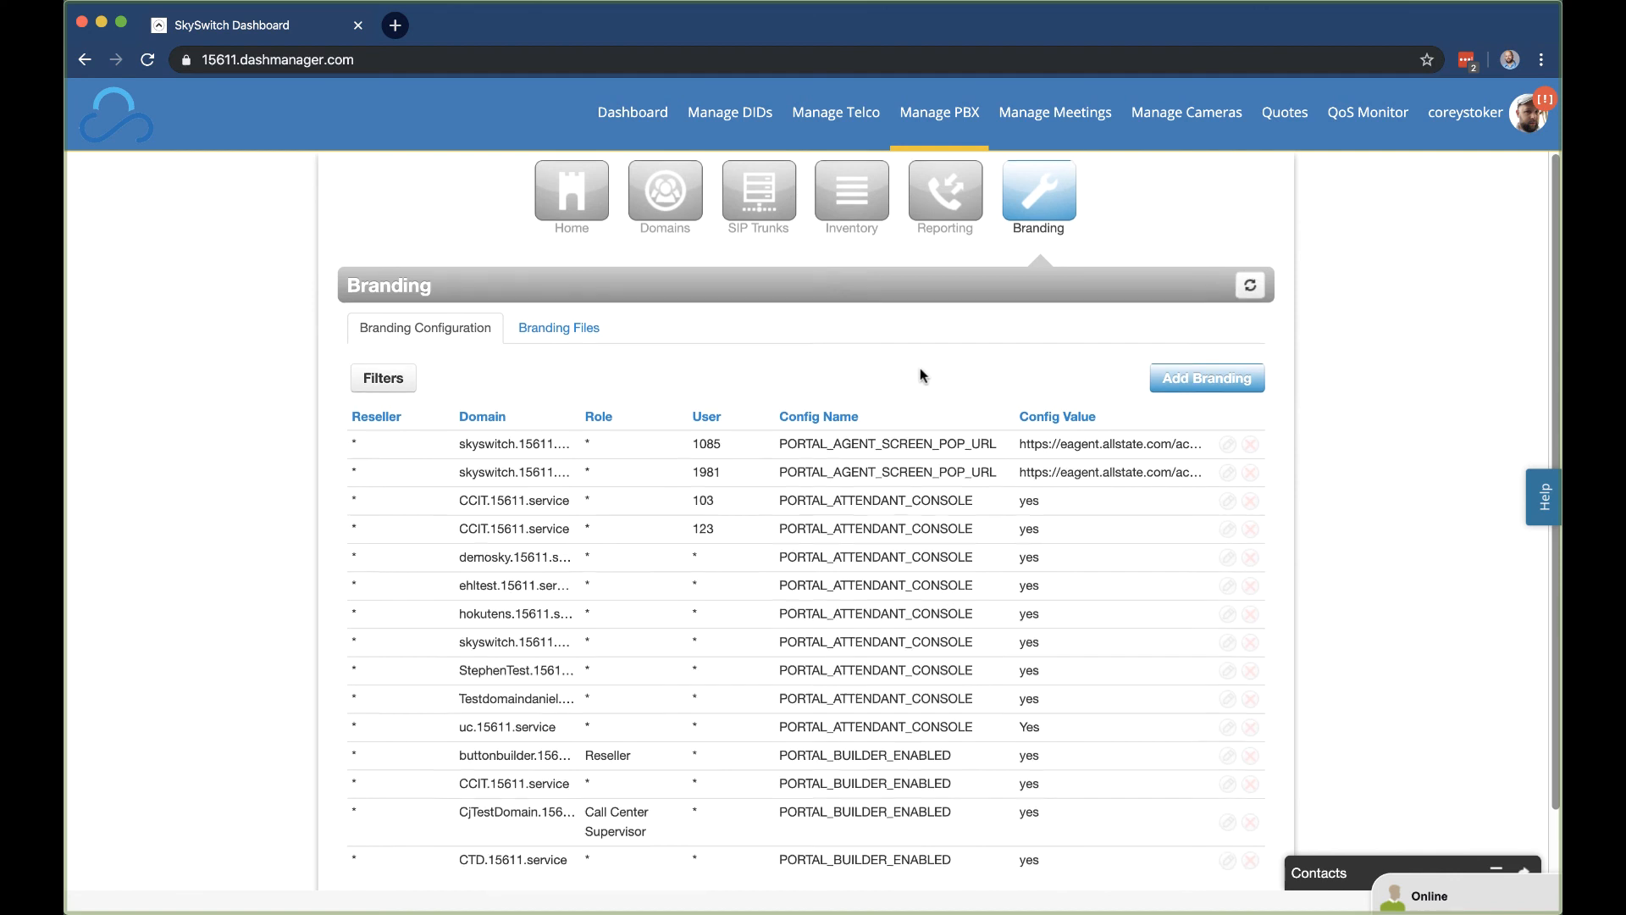
Step: Switch the Branding page to the Branding Files tab
left_click(560, 331)
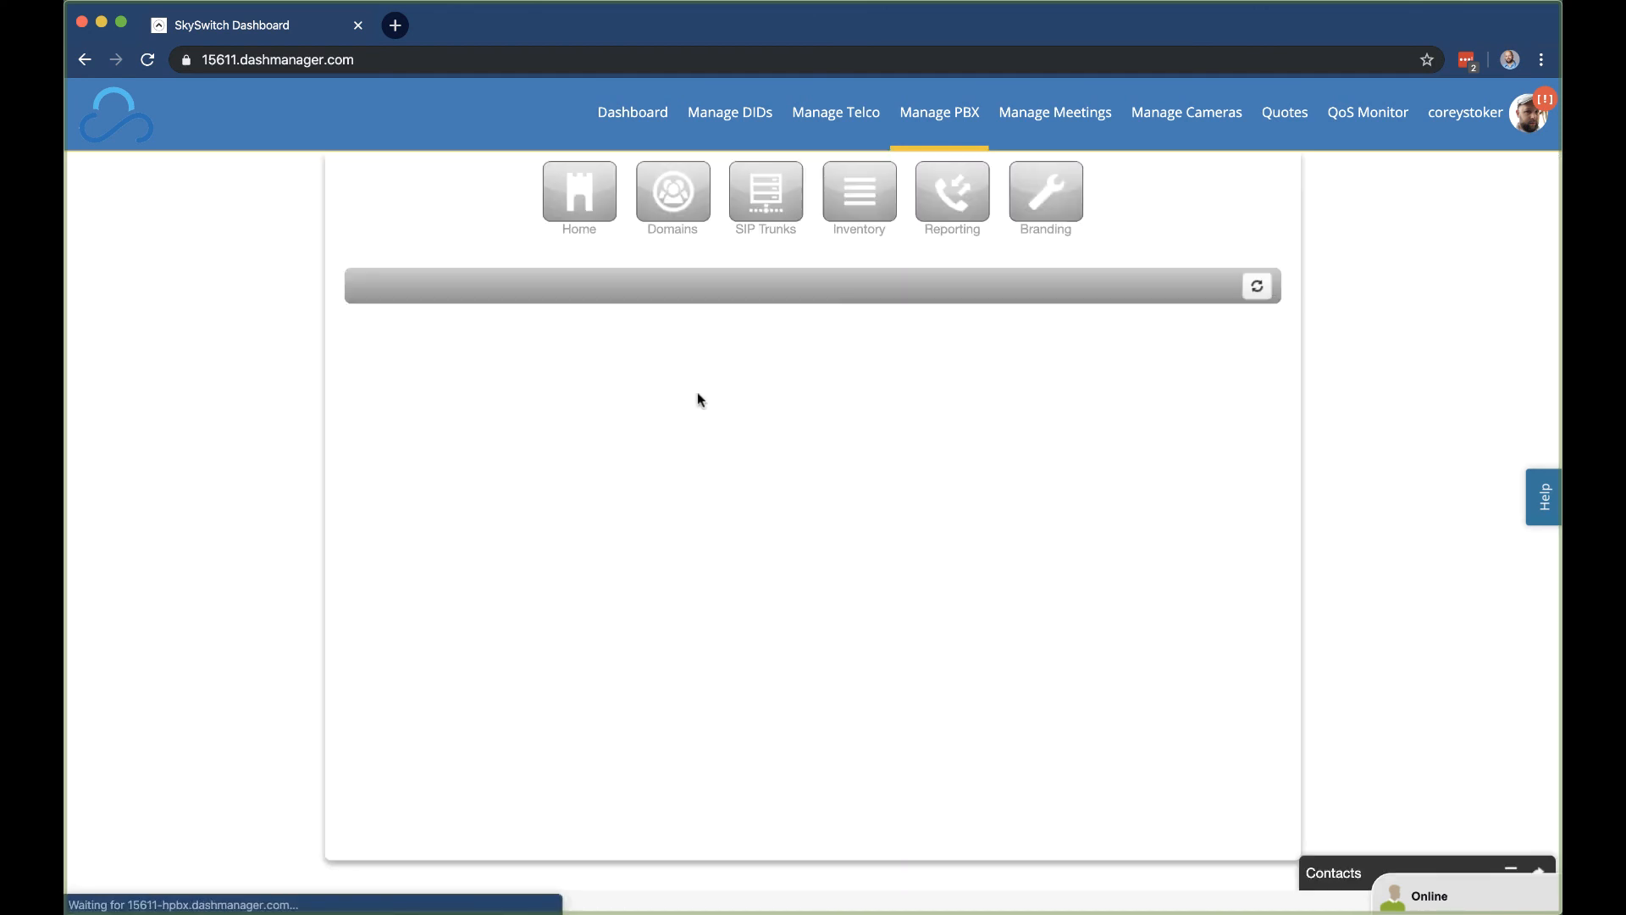